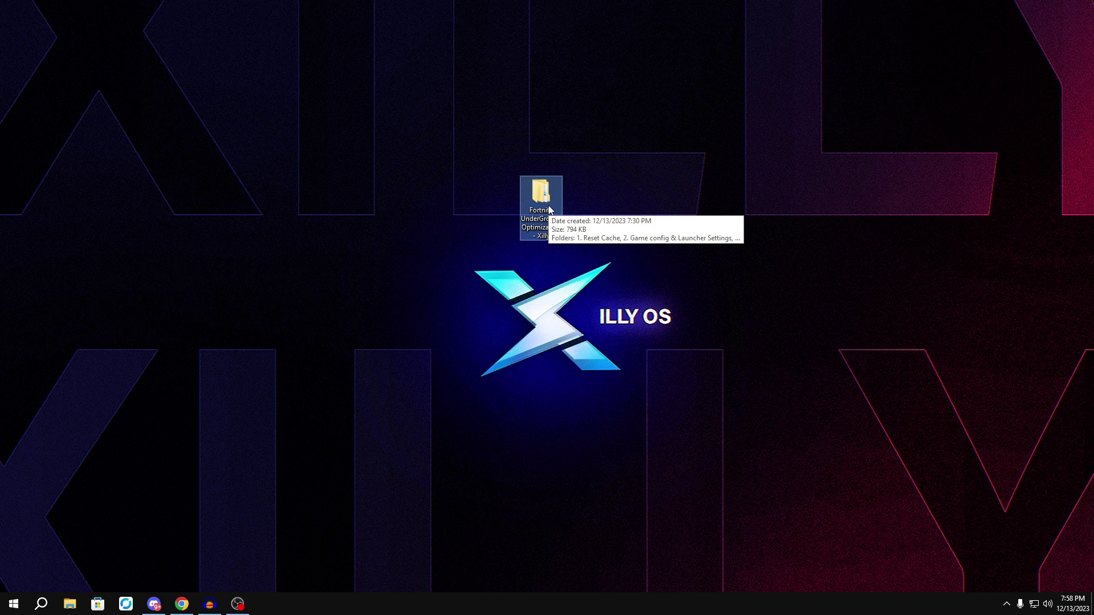
- Open the Fortnite UnderGround Optimization folder, follow the Delete FortniteGame shortcut in 1. Reset Cache, and delete the FortniteGame folder from AppData Local
{"action": "double_click", "coordinate": [555, 200]}
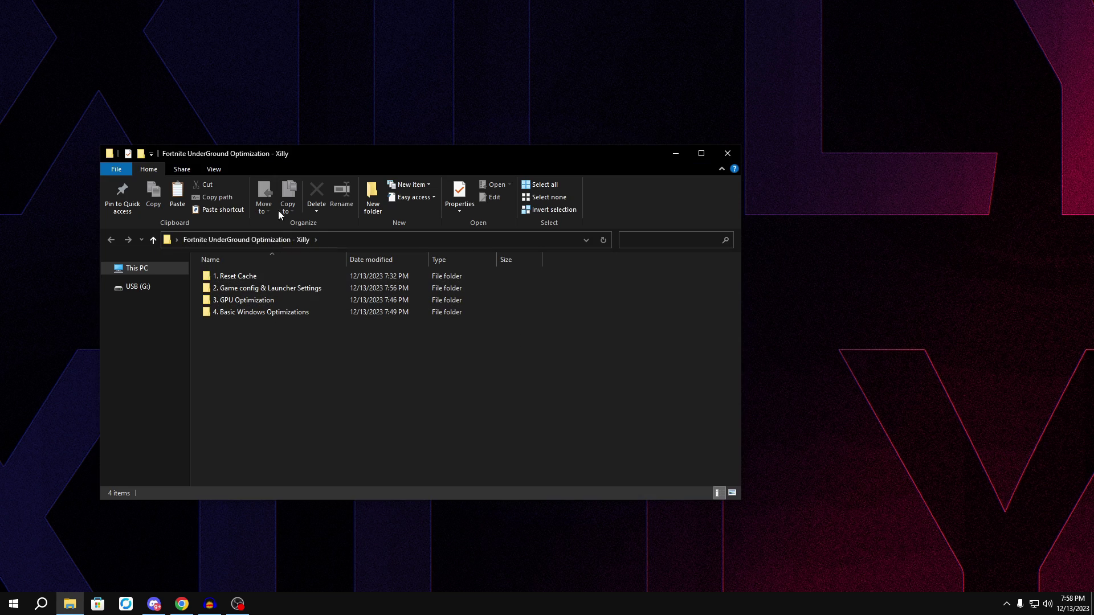
{"action": "left_click_drag", "start_coordinate": [282, 157], "coordinate": [461, 134]}
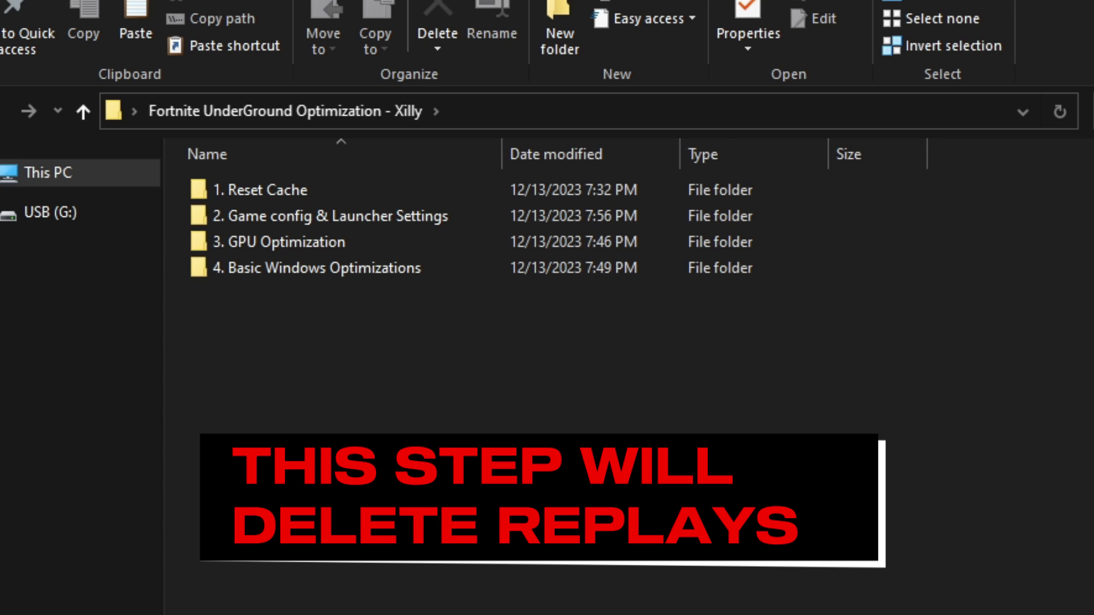
{"action": "double_click", "coordinate": [254, 198]}
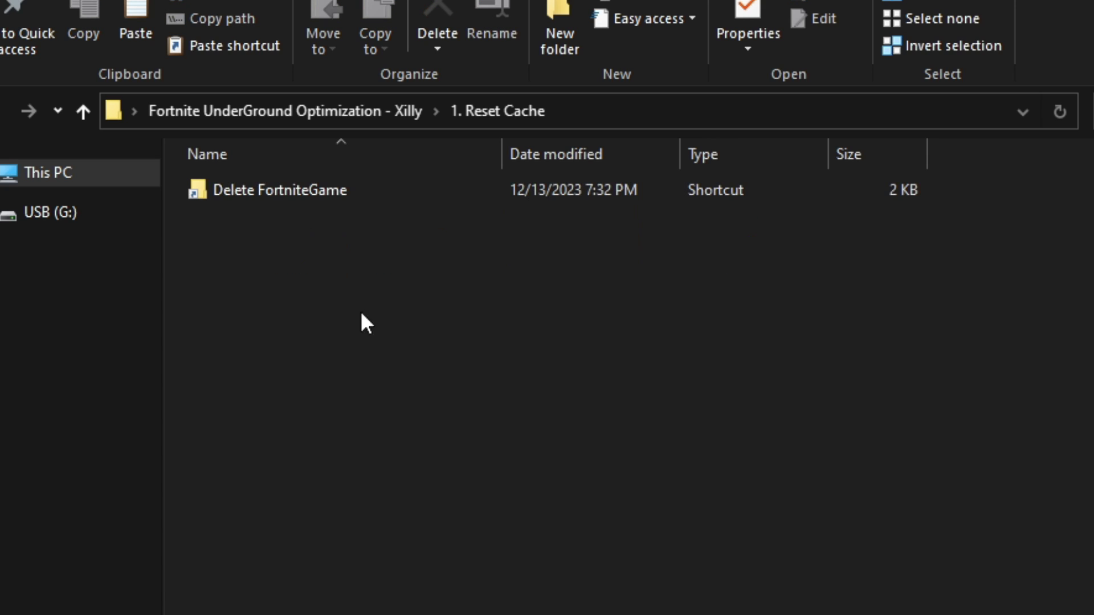
{"action": "double_click", "coordinate": [258, 196]}
{"action": "scroll", "coordinate": [267, 547], "scroll_direction": "down", "scroll_amount": 1}
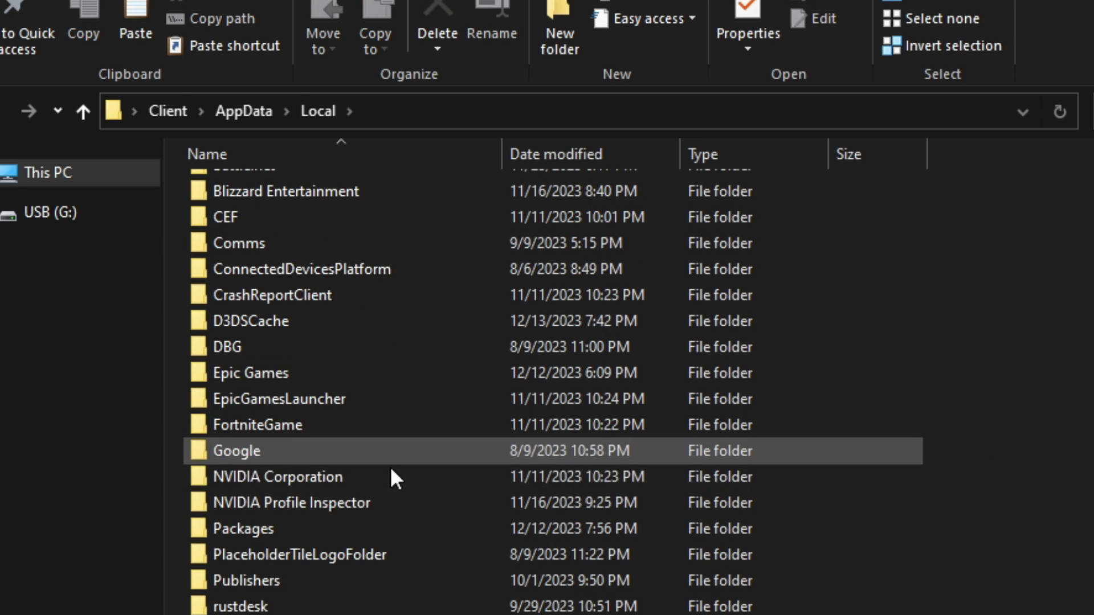
{"action": "left_click", "coordinate": [280, 419]}
{"action": "key", "text": "Delete"}
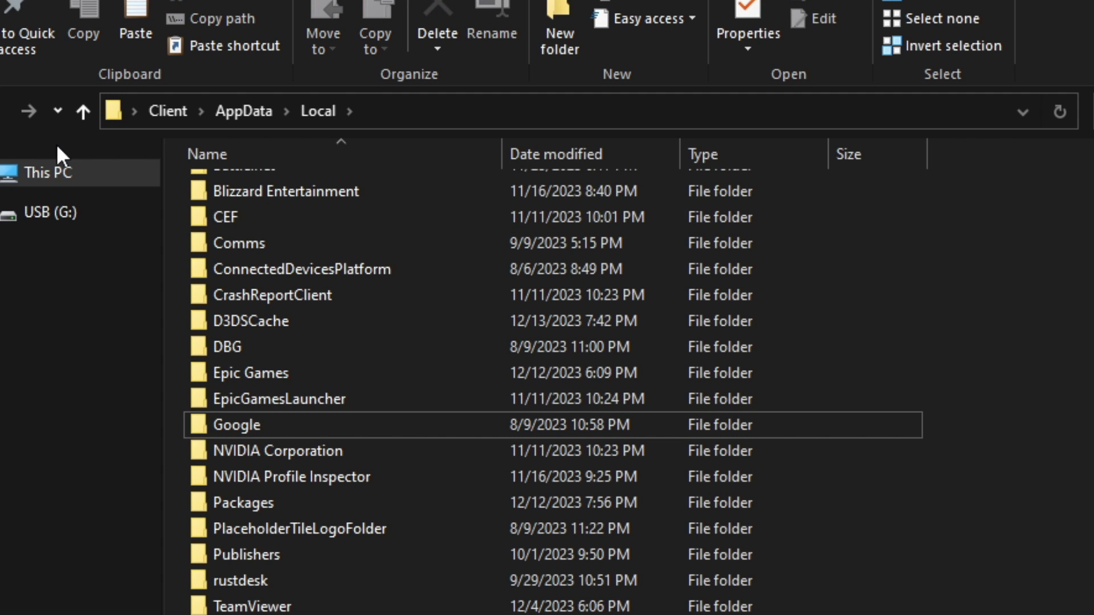
- Return to the optimization folder, launch Epic Games Launcher from 2. Game config & Launcher Settings, and open the launcher's account settings page
{"action": "left_click", "coordinate": [3, 111]}
{"action": "left_click", "coordinate": [3, 112]}
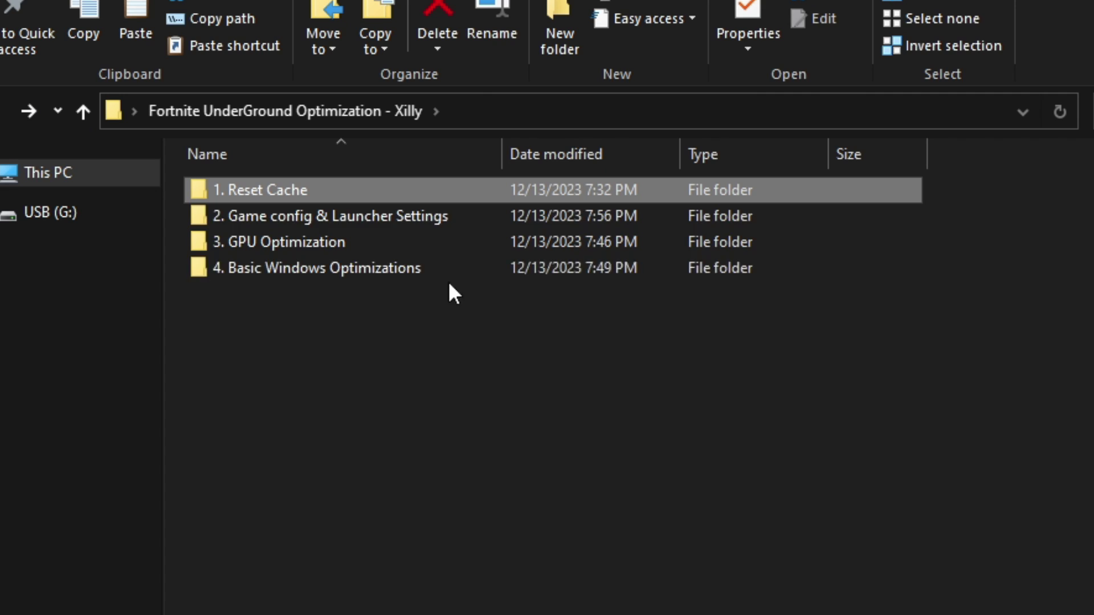
{"action": "double_click", "coordinate": [264, 216]}
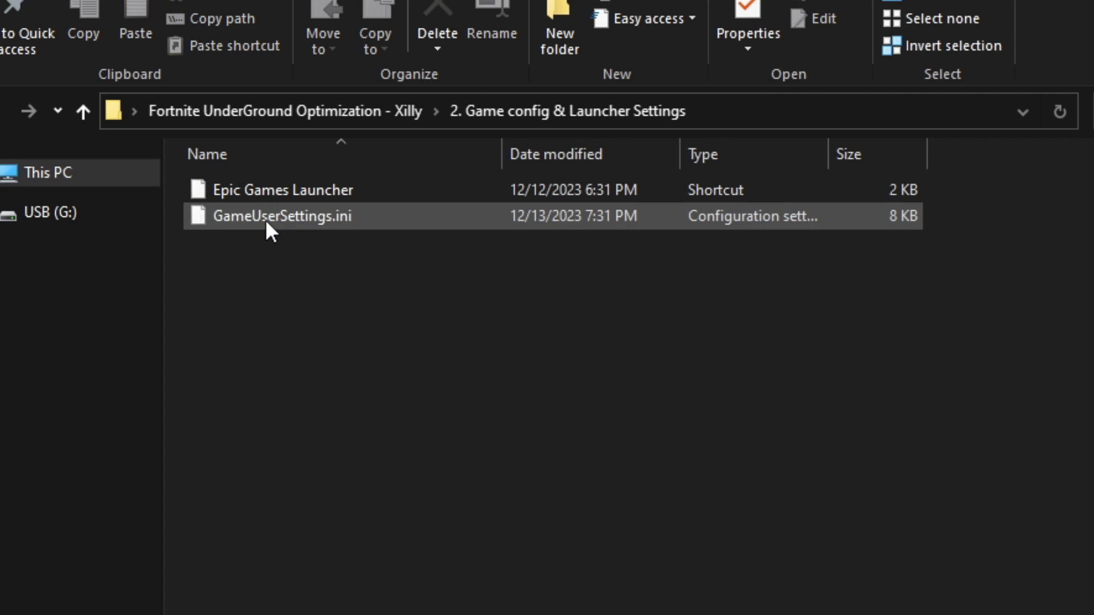
{"action": "double_click", "coordinate": [286, 188]}
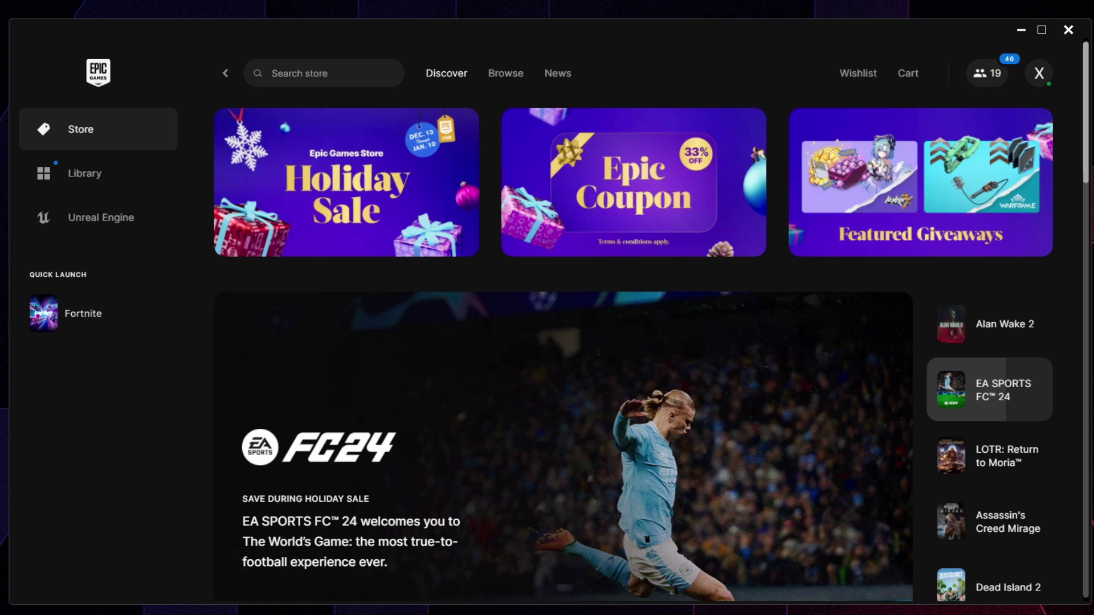
{"action": "left_click", "coordinate": [1038, 72]}
{"action": "left_click", "coordinate": [854, 336]}
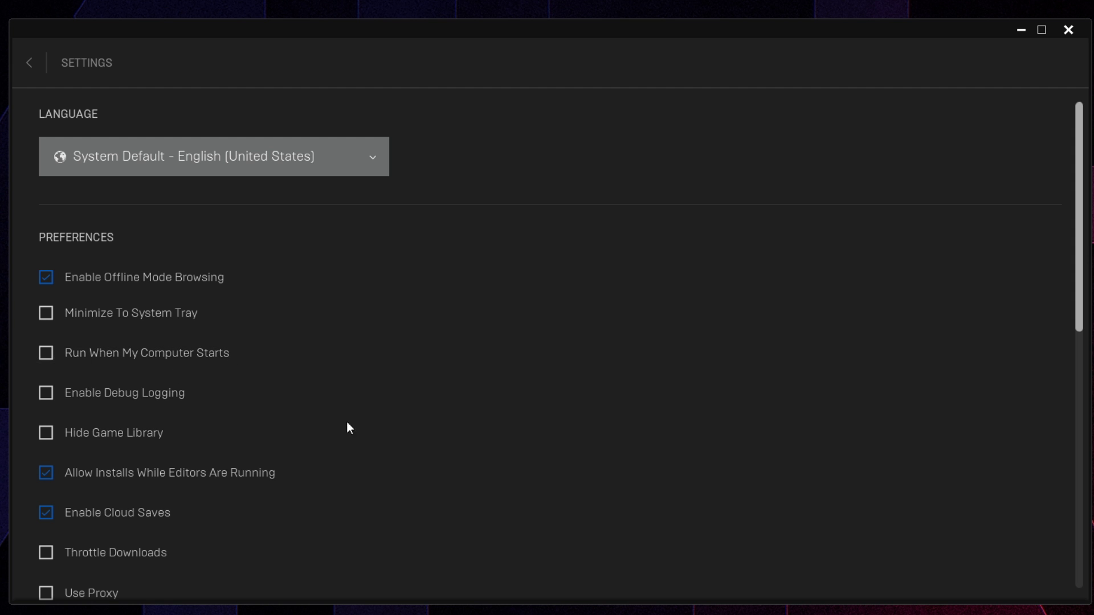
- Review the launcher's preferences, desktop notification options and Manage Games section, including the Fortnite entry
{"action": "scroll", "coordinate": [197, 387], "scroll_direction": "down", "scroll_amount": 1}
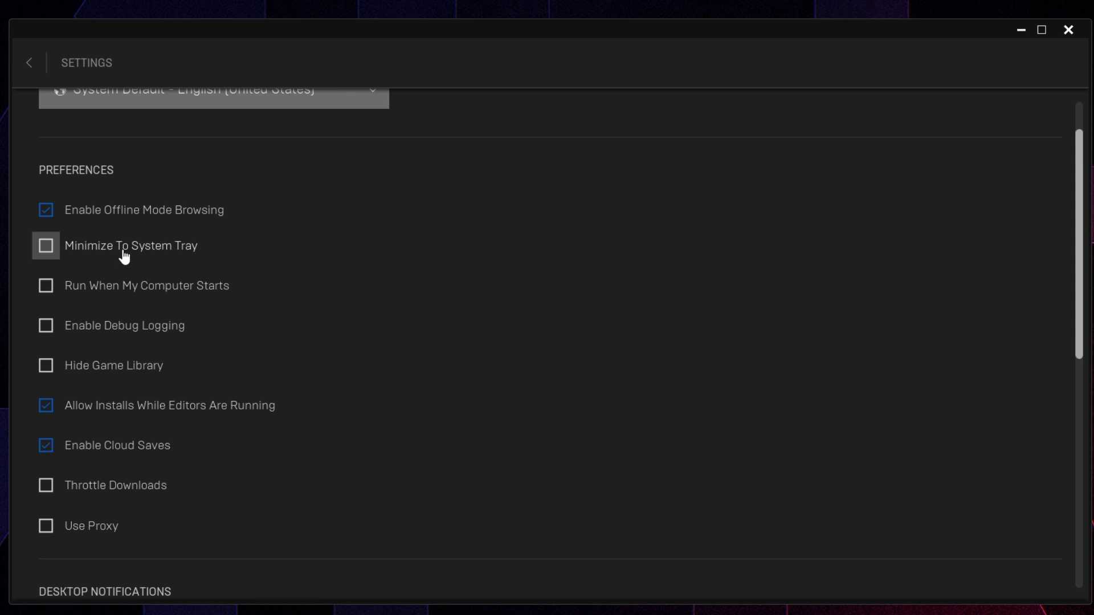
{"action": "scroll", "coordinate": [169, 290], "scroll_direction": "down", "scroll_amount": 2}
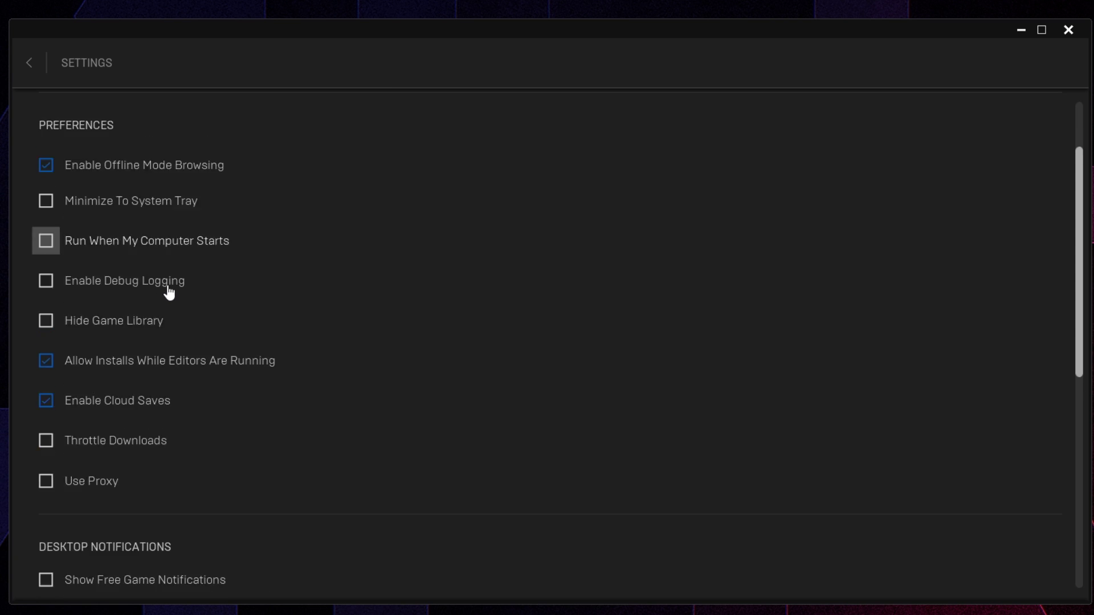
{"action": "scroll", "coordinate": [95, 496], "scroll_direction": "down", "scroll_amount": 5}
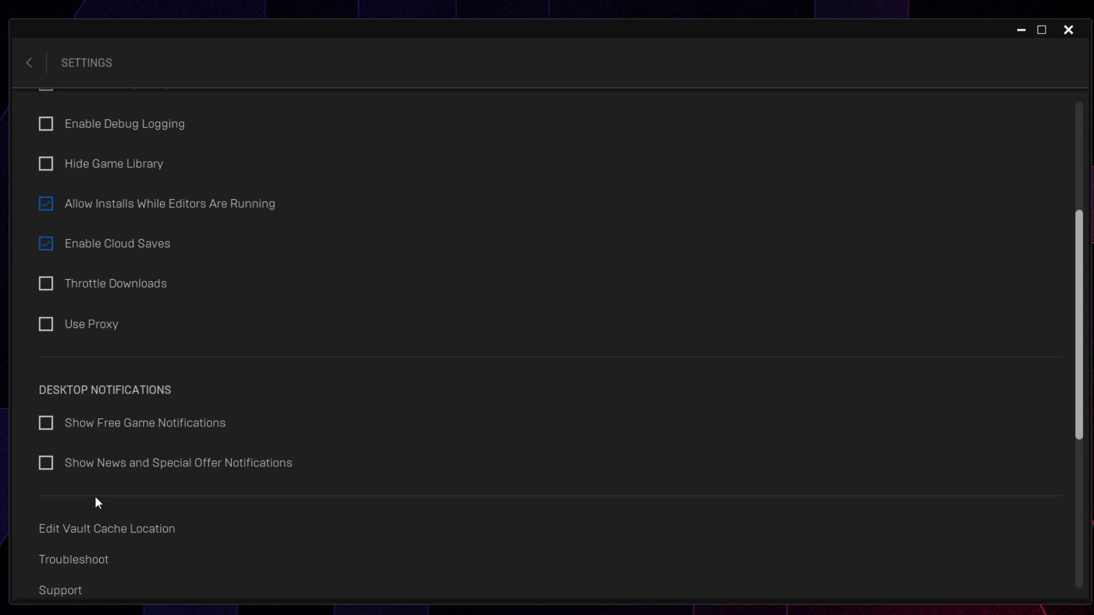
{"action": "scroll", "coordinate": [119, 502], "scroll_direction": "down", "scroll_amount": 1}
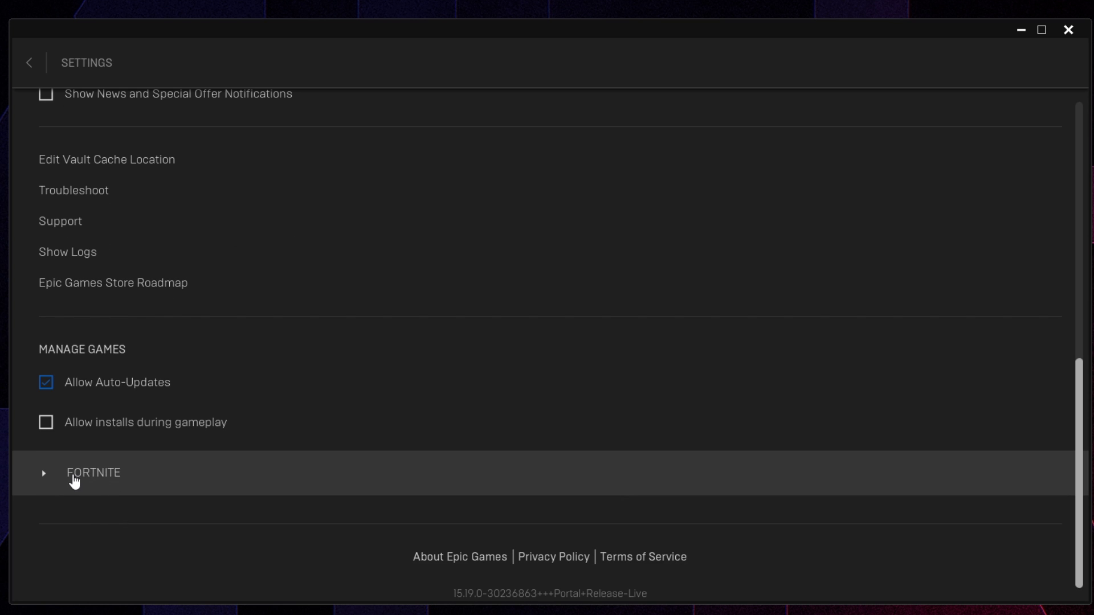
{"action": "left_click", "coordinate": [73, 481]}
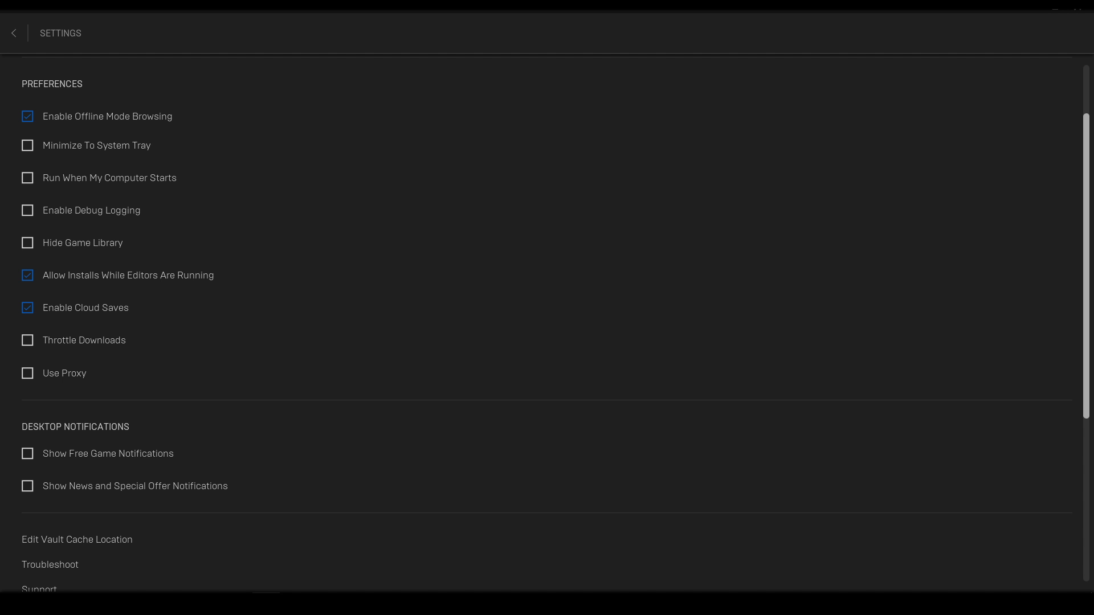
{"action": "scroll", "coordinate": [327, 446], "scroll_direction": "down", "scroll_amount": 5}
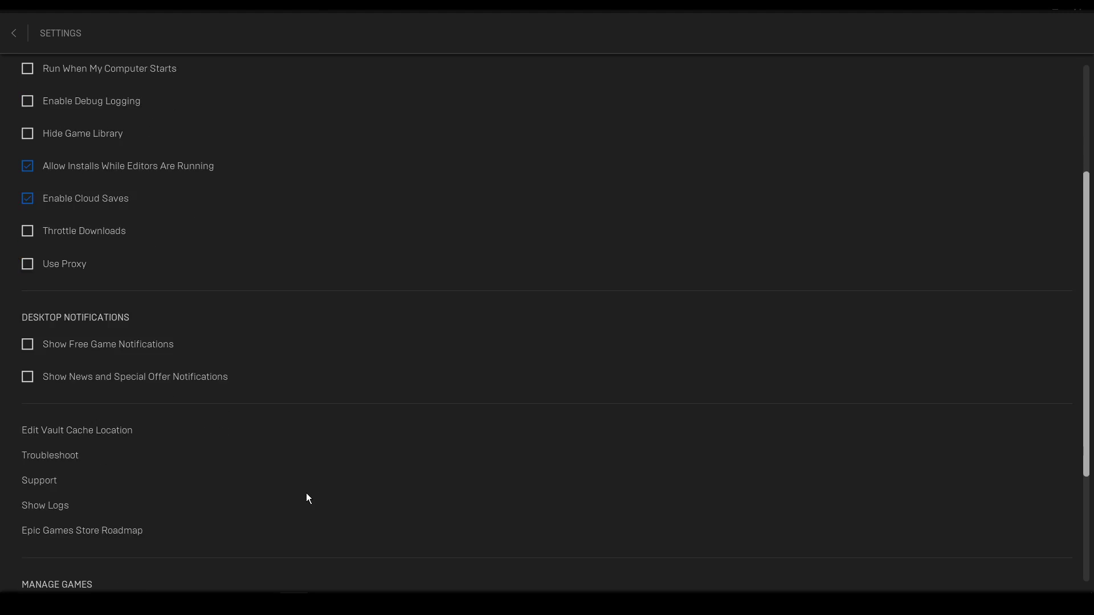
{"action": "left_click", "coordinate": [213, 502]}
{"action": "scroll", "coordinate": [215, 507], "scroll_direction": "down", "scroll_amount": 1}
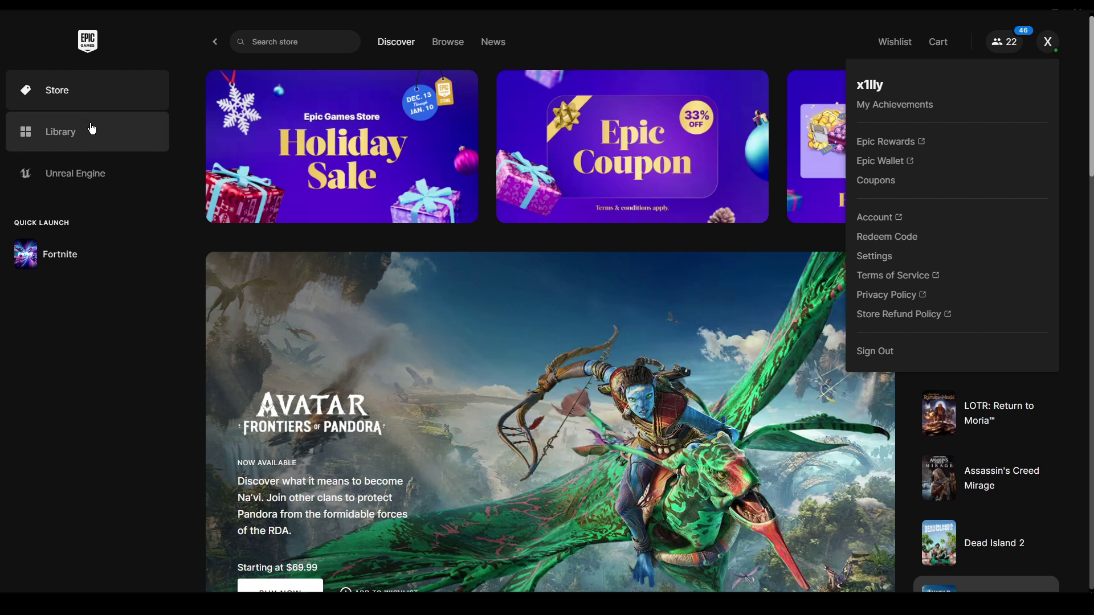
- Open Fortnite's installation options from the library and apply them with Core and Battle Royale and Pre-download Streamed Assets selected
{"action": "left_click", "coordinate": [110, 135]}
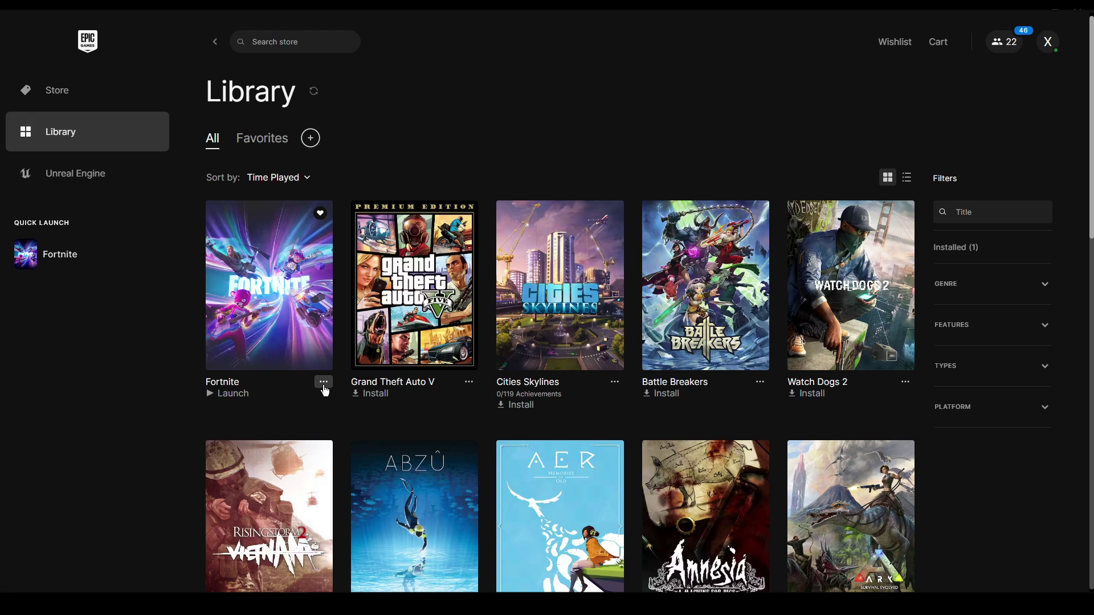
{"action": "left_click", "coordinate": [323, 383]}
{"action": "left_click", "coordinate": [347, 289]}
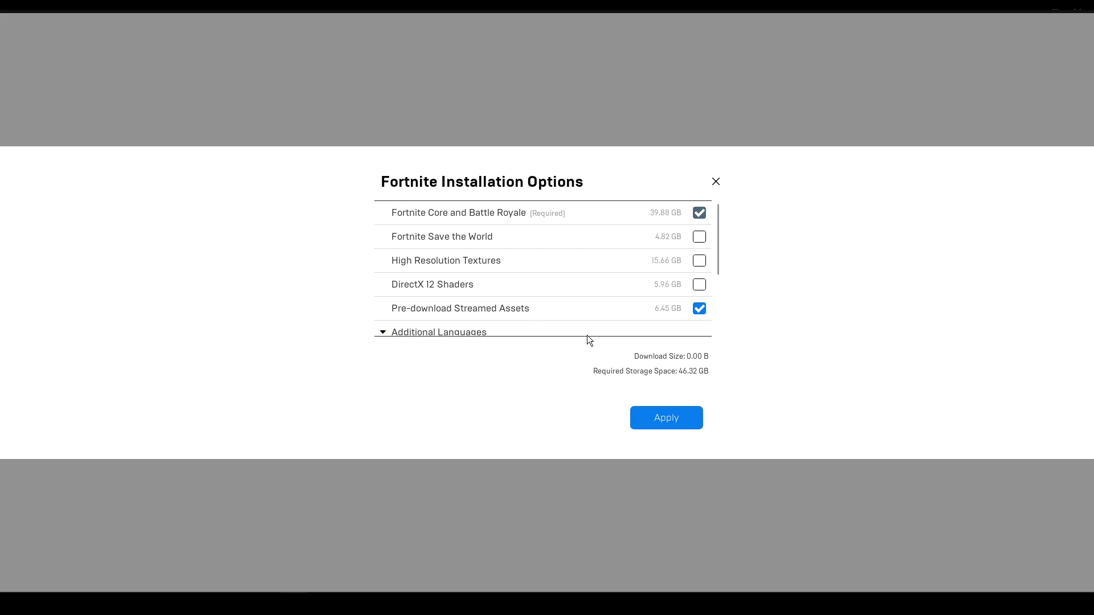
{"action": "mouse_move", "coordinate": [454, 310]}
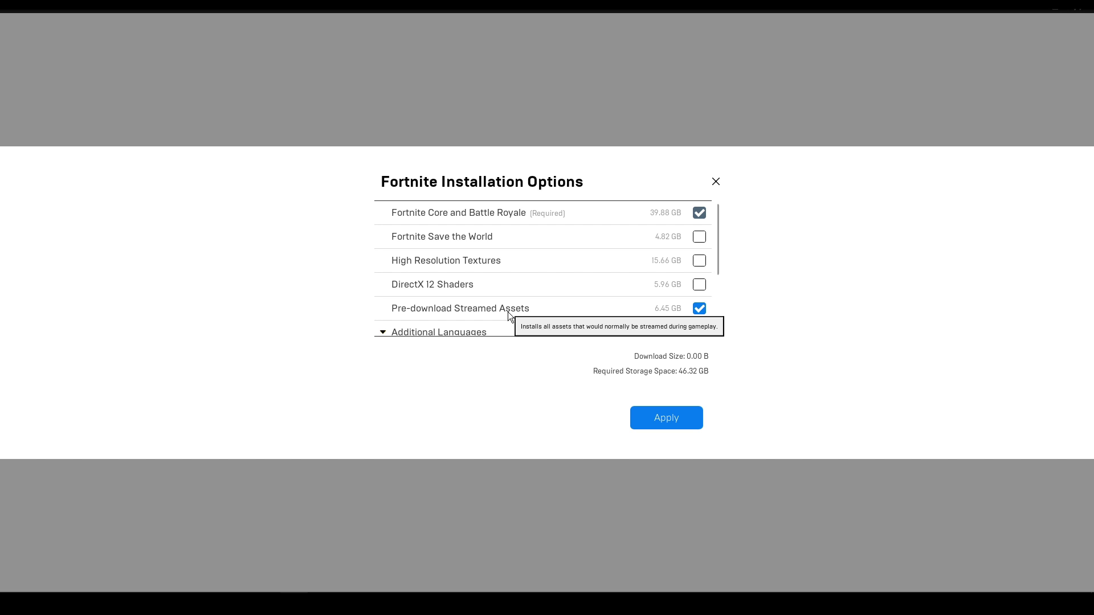
{"action": "left_click", "coordinate": [644, 416]}
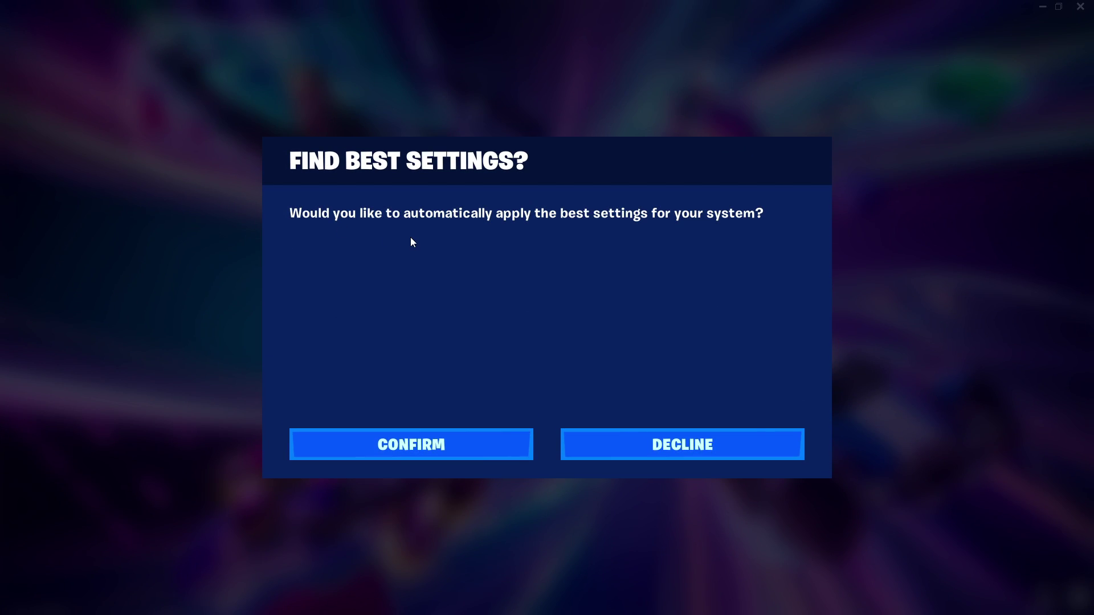
- Decline the automatic best settings in Fortnite and skip the intro video to reach the lobby
{"action": "left_click", "coordinate": [682, 437]}
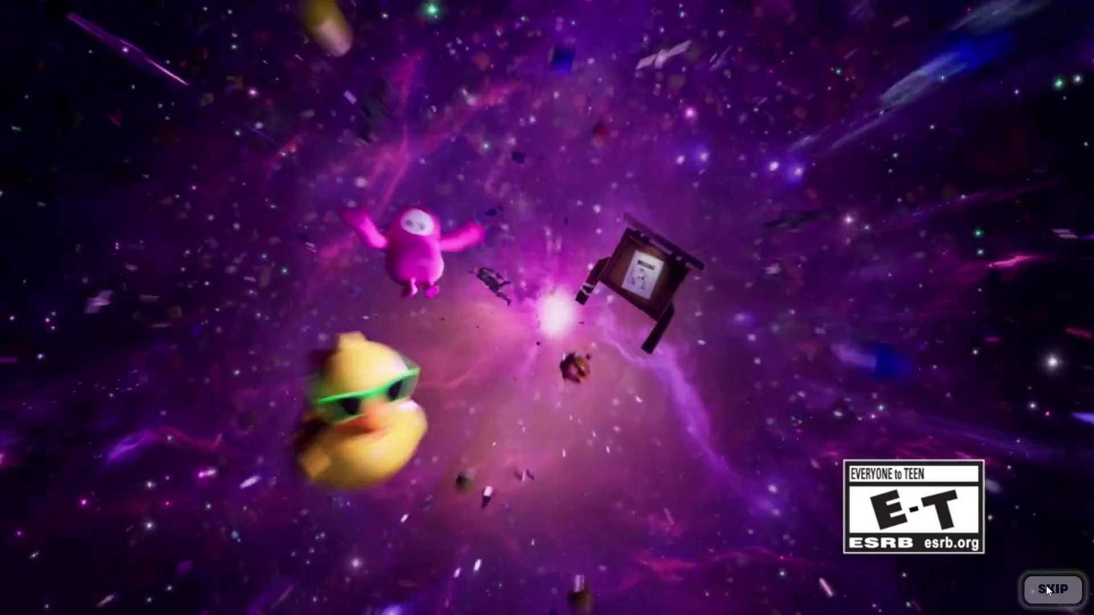
{"action": "left_click", "coordinate": [1046, 585]}
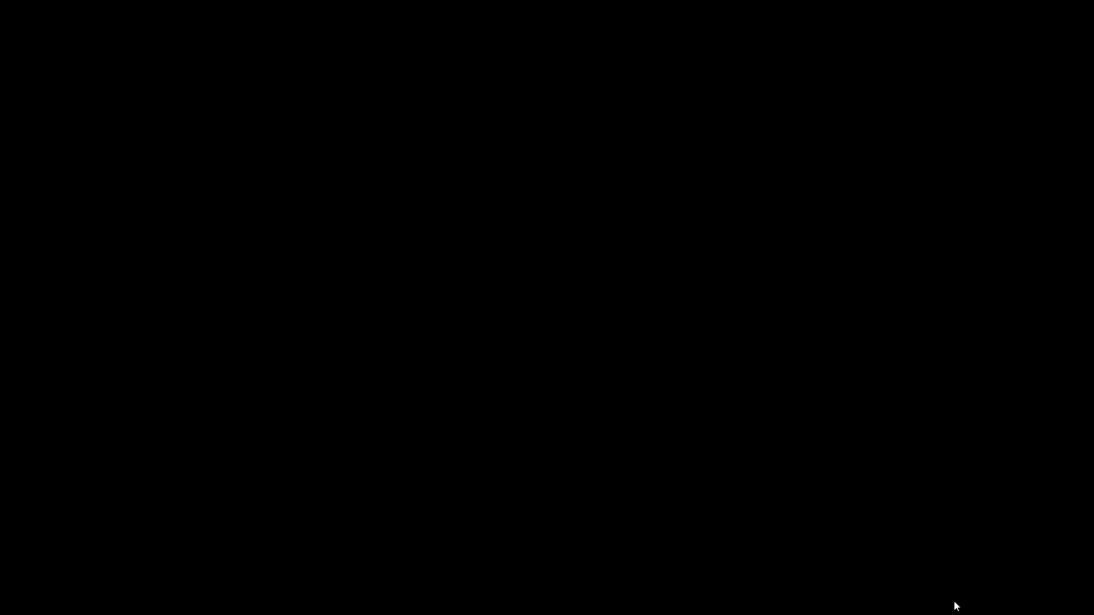
{"action": "left_click", "coordinate": [1047, 594]}
{"action": "key", "text": "Escape"}
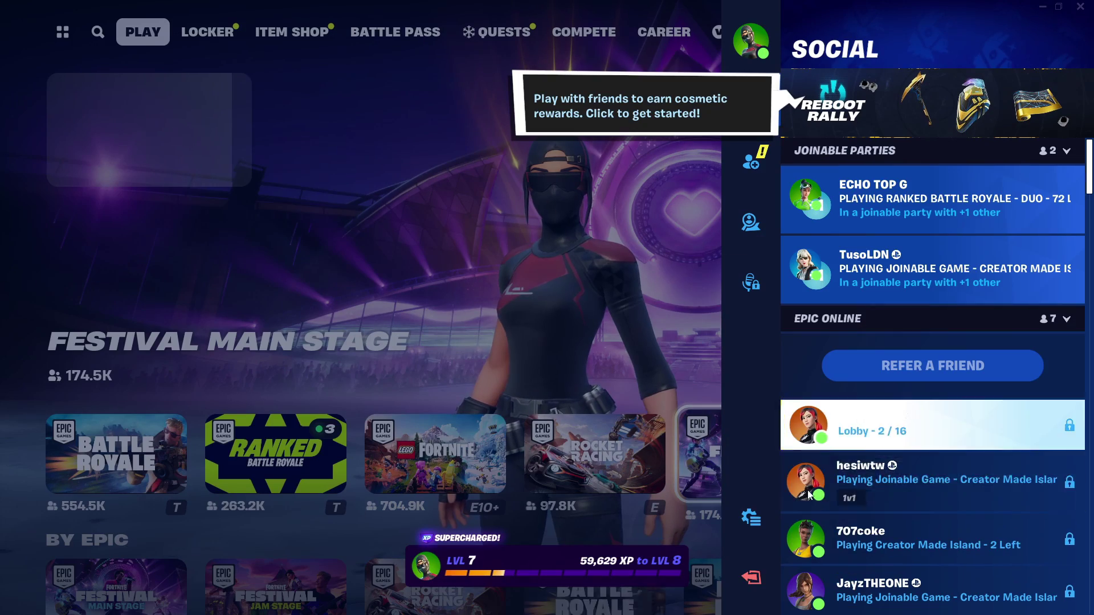
- Quit Fortnite from the lobby and close the Epic Games Launcher window
{"action": "left_click", "coordinate": [751, 577]}
{"action": "left_click", "coordinate": [846, 577]}
{"action": "left_click", "coordinate": [840, 575]}
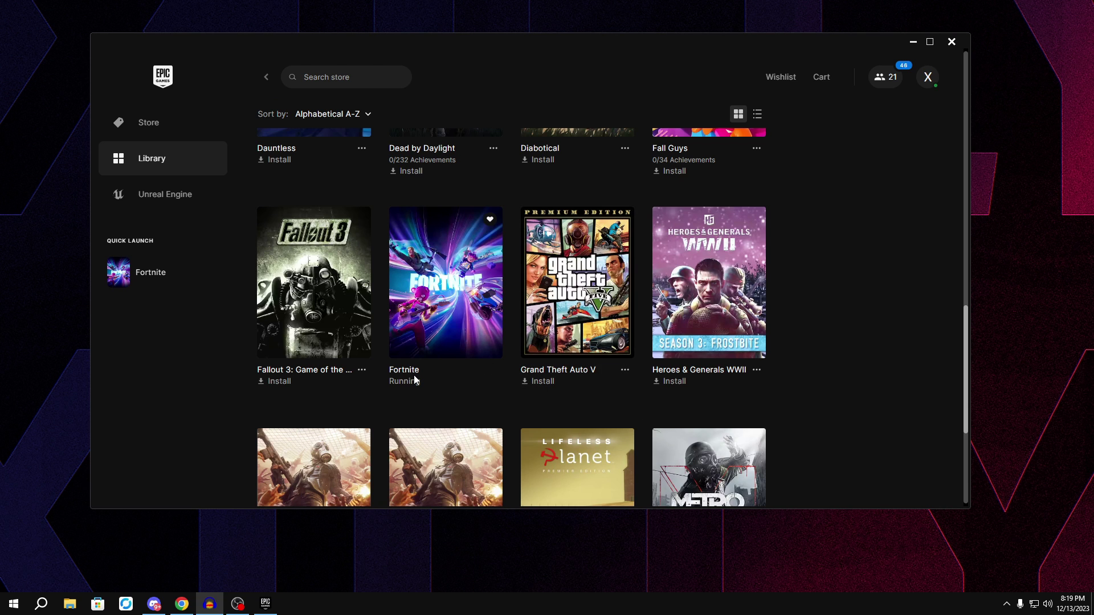
{"action": "left_click", "coordinate": [951, 42]}
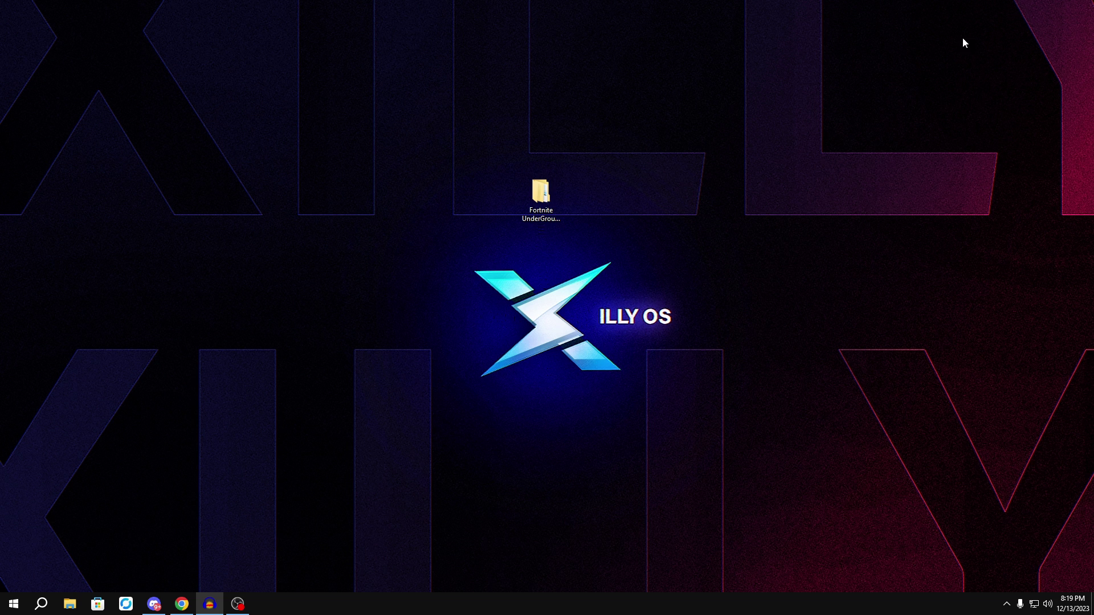
- Copy GameUserSettings.ini from the 2. Game config & Launcher Settings folder of the Fortnite UnderGround Optimization pack
{"action": "double_click", "coordinate": [561, 198]}
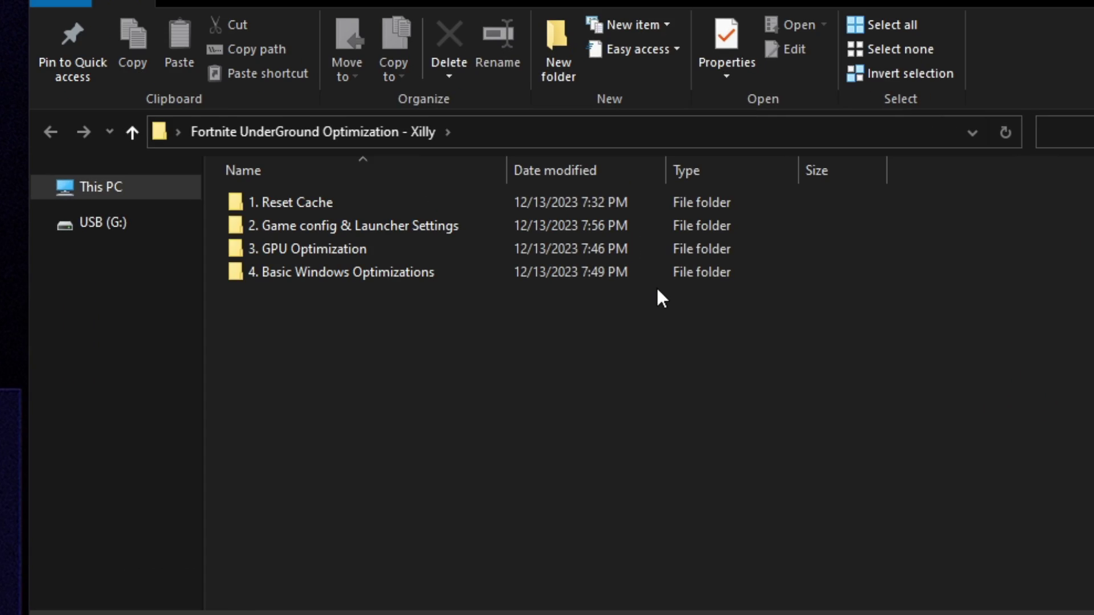
{"action": "double_click", "coordinate": [270, 228]}
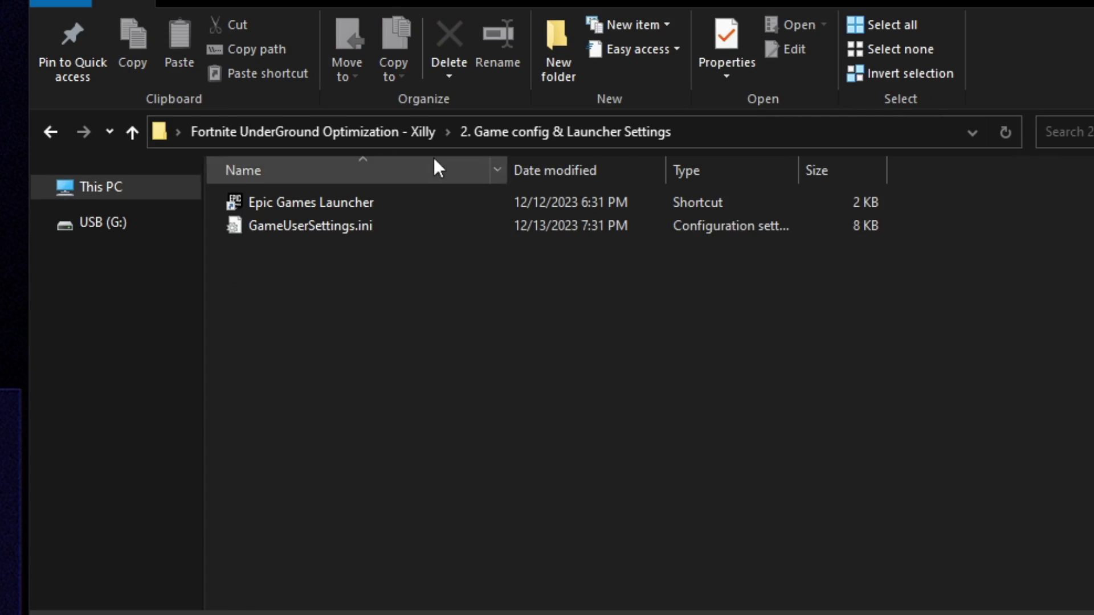
{"action": "left_click", "coordinate": [286, 235]}
{"action": "right_click", "coordinate": [286, 230]}
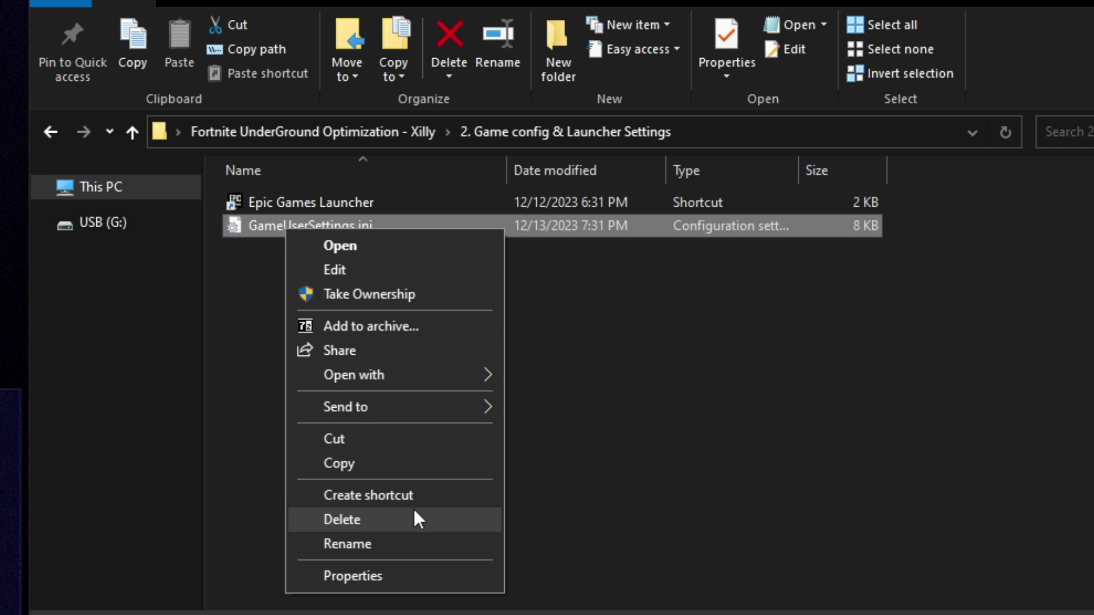
{"action": "left_click", "coordinate": [341, 462]}
- Paste GameUserSettings.ini into FortniteGame > Saved > Config > WindowsClient, reached through the Delete FortniteGame shortcut in 1. Reset Cache, replacing the existing file
{"action": "left_click", "coordinate": [262, 131]}
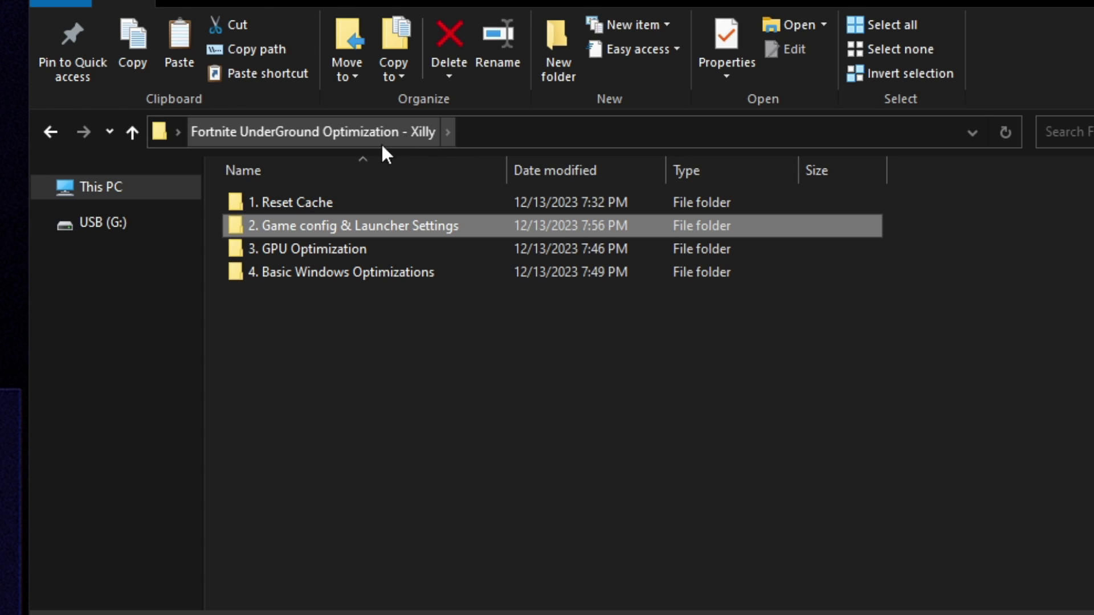
{"action": "double_click", "coordinate": [289, 206]}
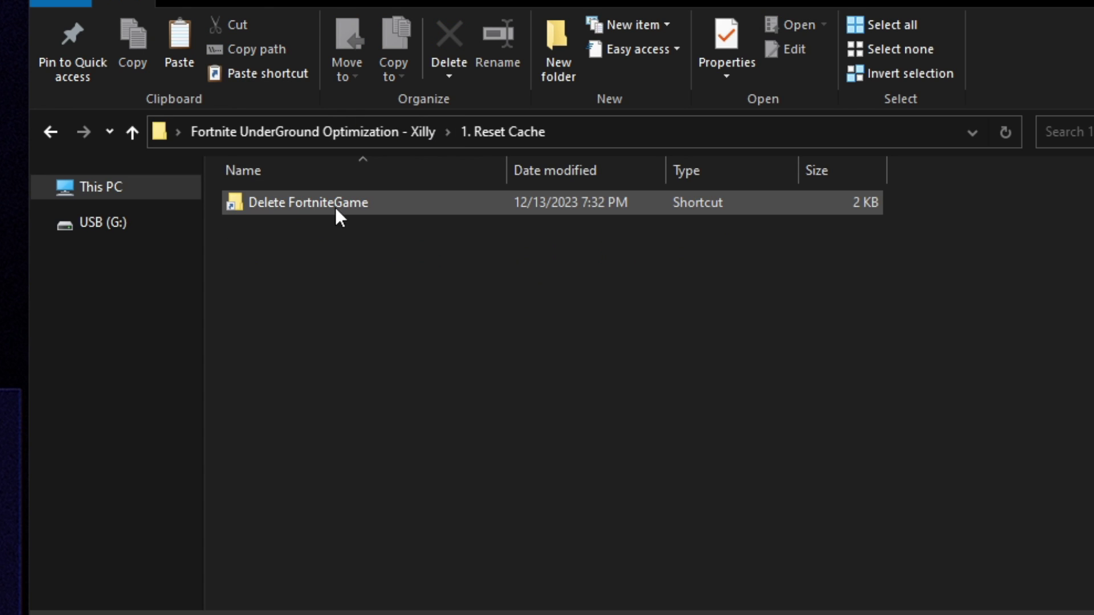
{"action": "double_click", "coordinate": [335, 207]}
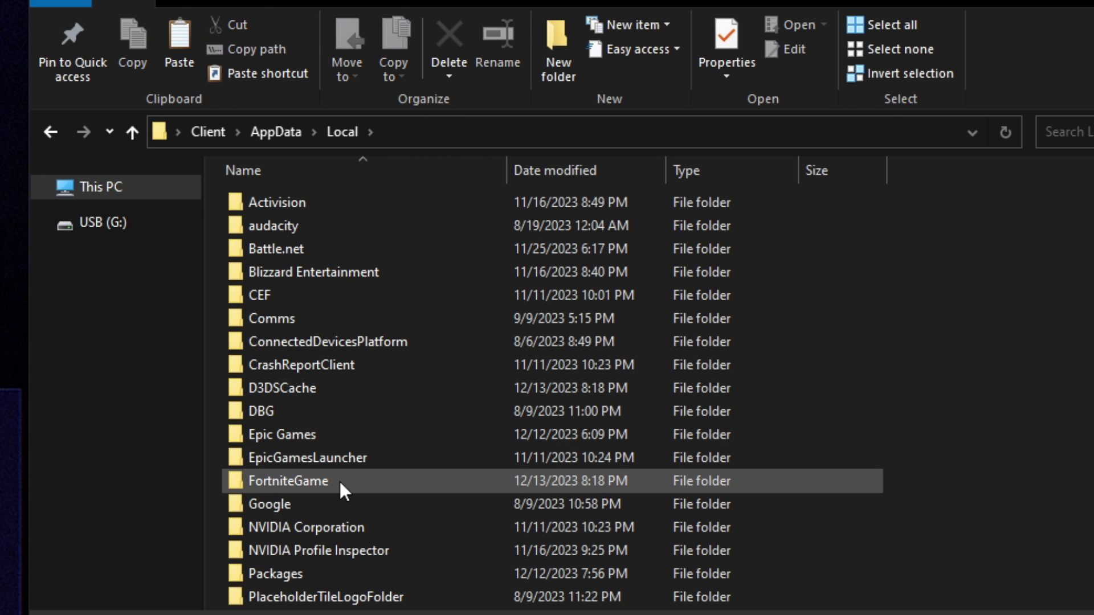
{"action": "double_click", "coordinate": [318, 484]}
{"action": "double_click", "coordinate": [280, 203]}
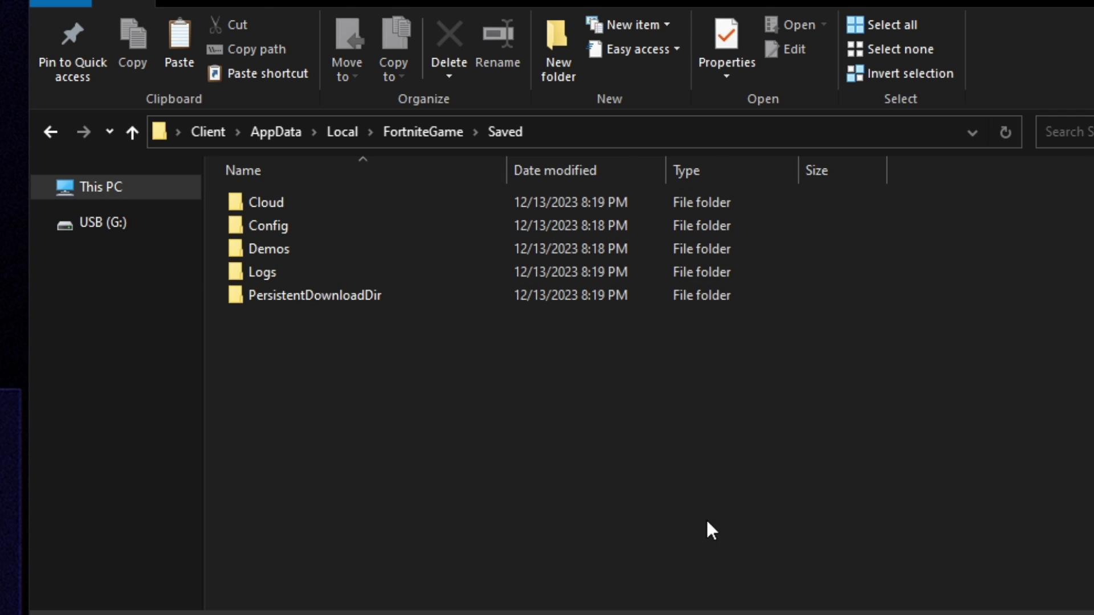
{"action": "double_click", "coordinate": [302, 231]}
{"action": "double_click", "coordinate": [293, 232]}
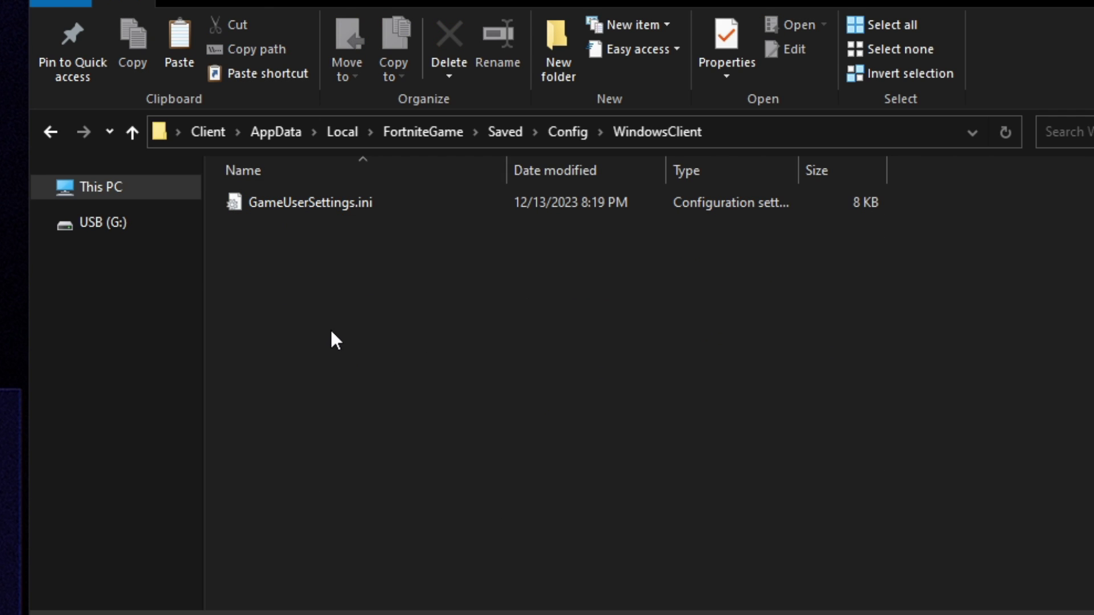
{"action": "right_click", "coordinate": [344, 341]}
{"action": "left_click", "coordinate": [399, 439]}
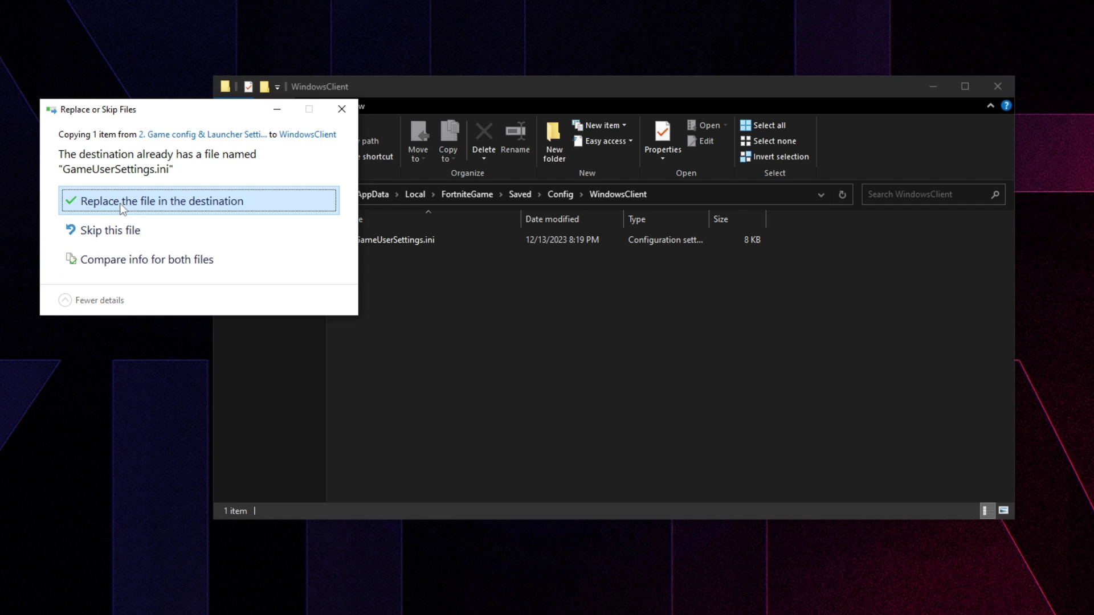
{"action": "left_click", "coordinate": [168, 202]}
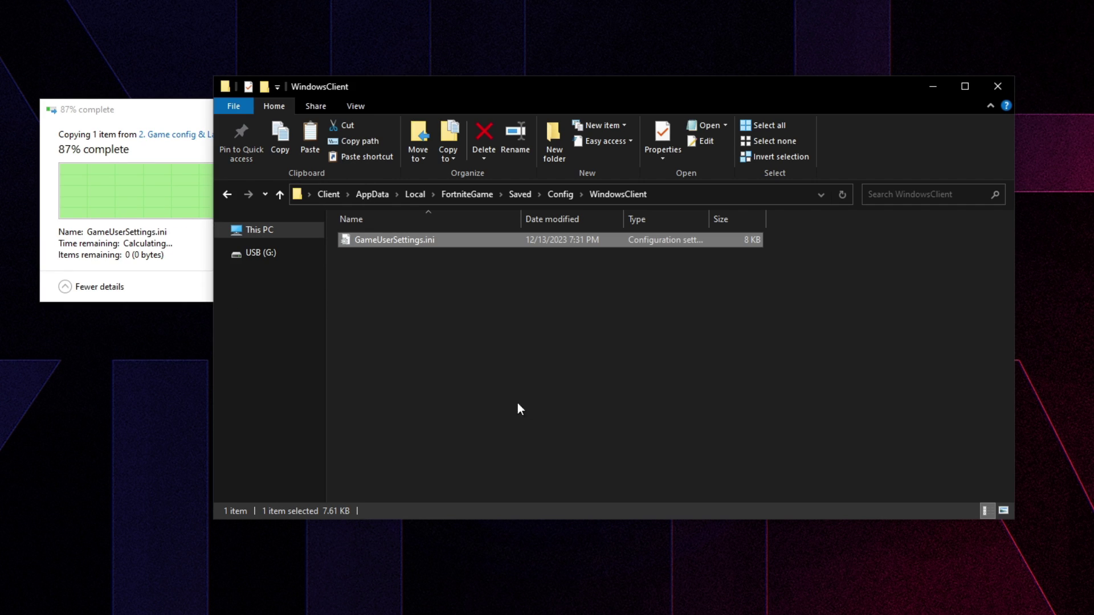
- Open GameUserSettings.ini in the WindowsClient folder and set the FrameRateLimit value to 144
{"action": "double_click", "coordinate": [386, 239]}
{"action": "left_click_drag", "start_coordinate": [196, 196], "coordinate": [195, 7]}
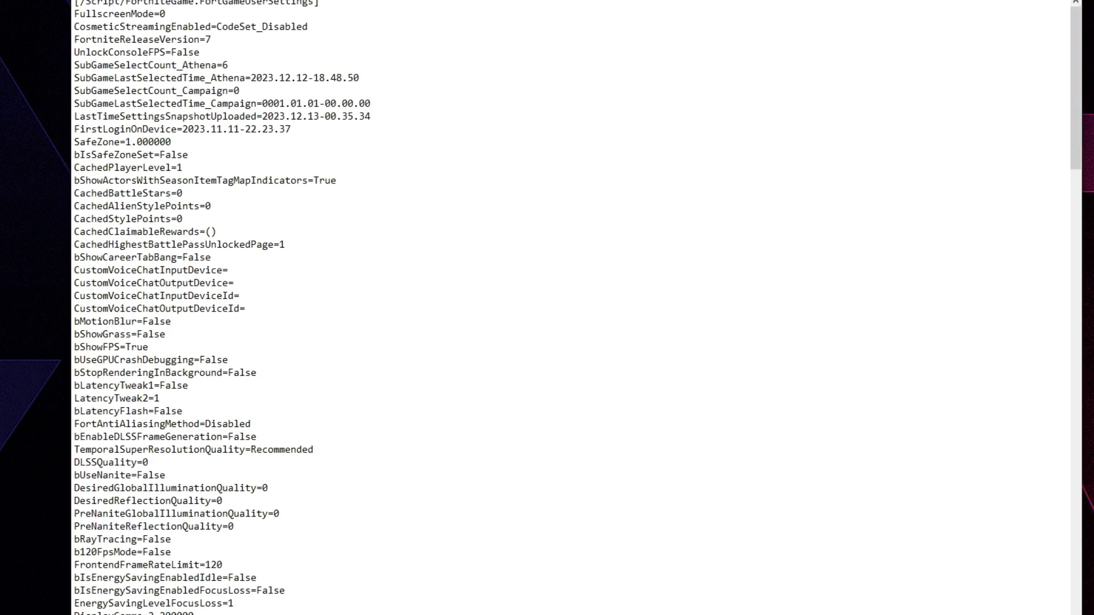
{"action": "left_click_drag", "start_coordinate": [1075, 154], "coordinate": [1077, 288]}
{"action": "scroll", "coordinate": [373, 342], "scroll_direction": "down", "scroll_amount": 10}
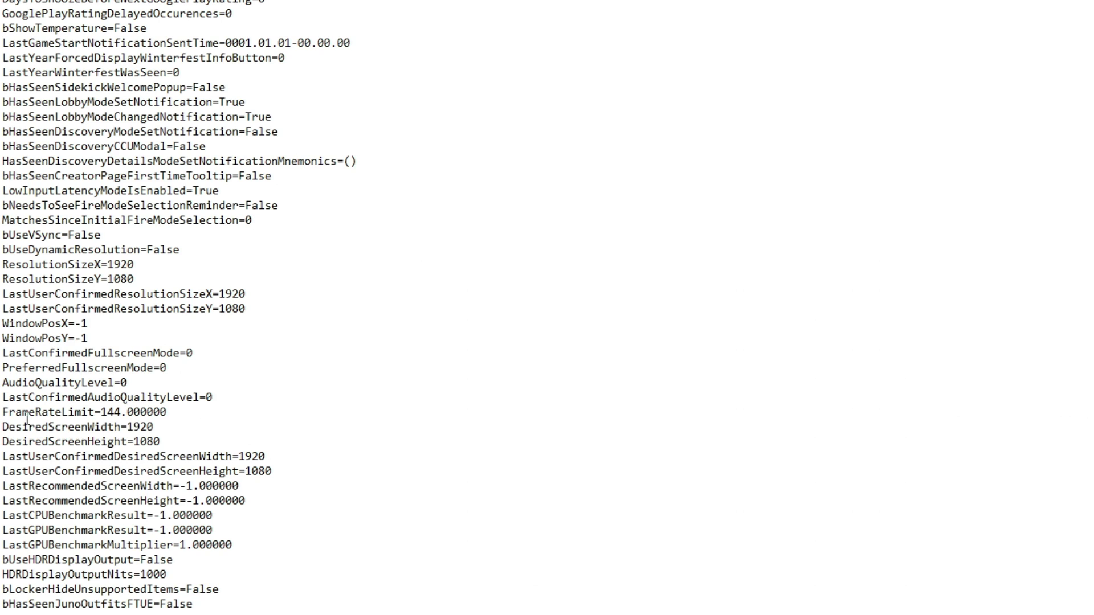
{"action": "left_click_drag", "start_coordinate": [3, 412], "coordinate": [94, 412]}
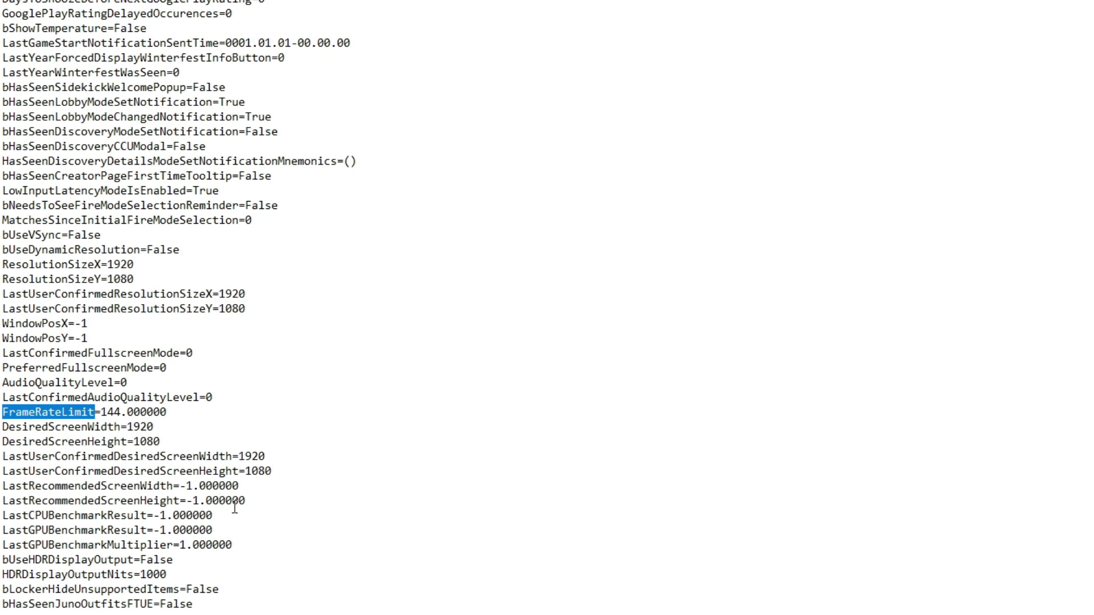
{"action": "left_click_drag", "start_coordinate": [121, 411], "coordinate": [102, 411]}
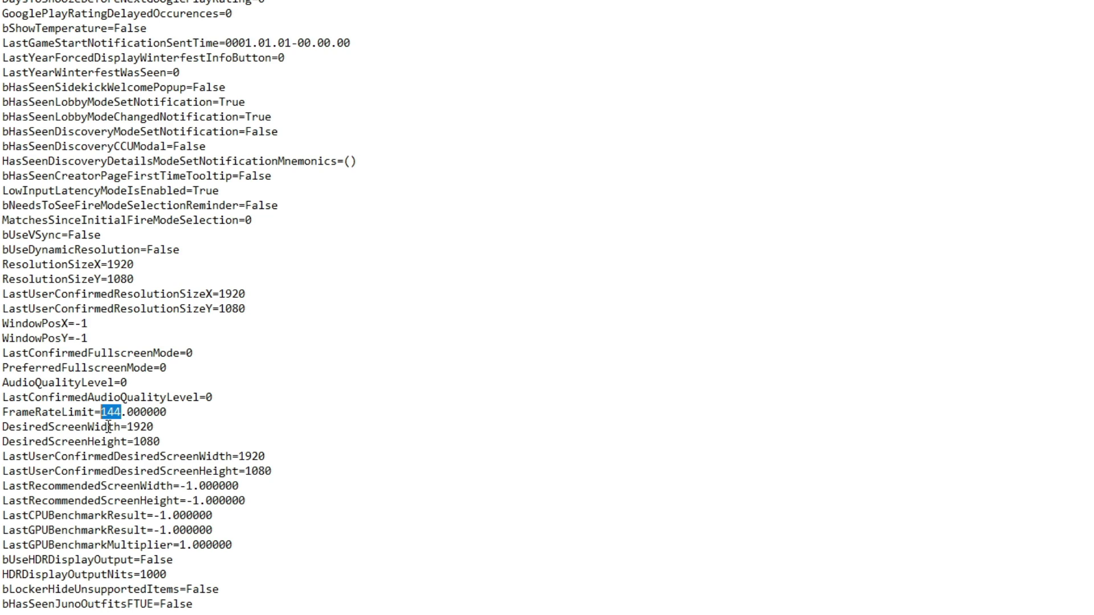
{"action": "type", "text": "288"}
{"action": "double_click", "coordinate": [109, 412]}
{"action": "type", "text": "144"}
- Save GameUserSettings.ini, and close the file and the WindowsClient folder window
{"action": "left_click", "coordinate": [224, 110]}
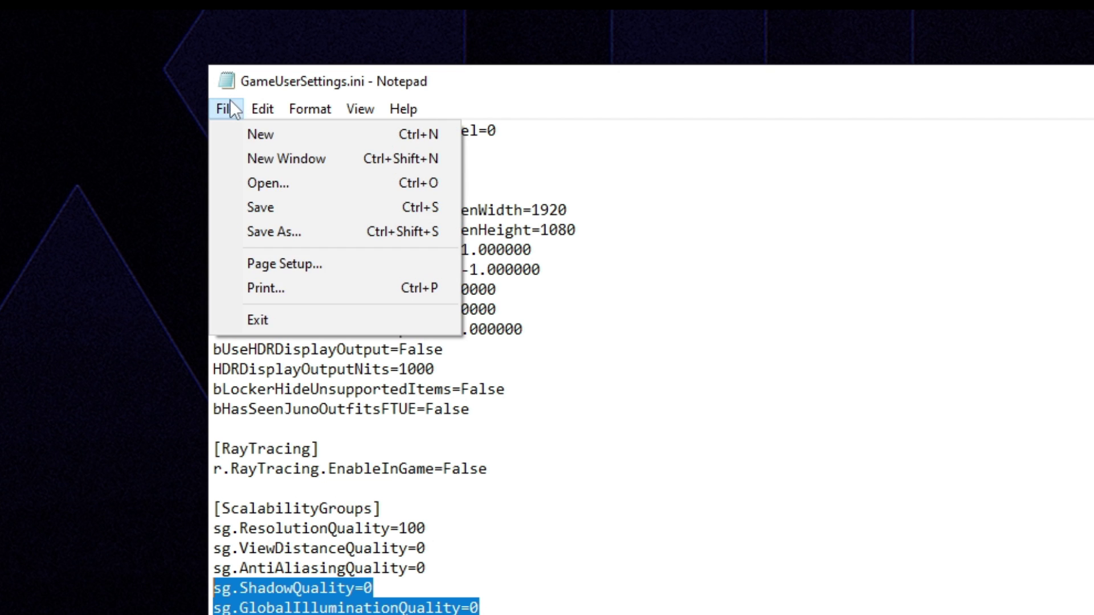
{"action": "left_click", "coordinate": [262, 210]}
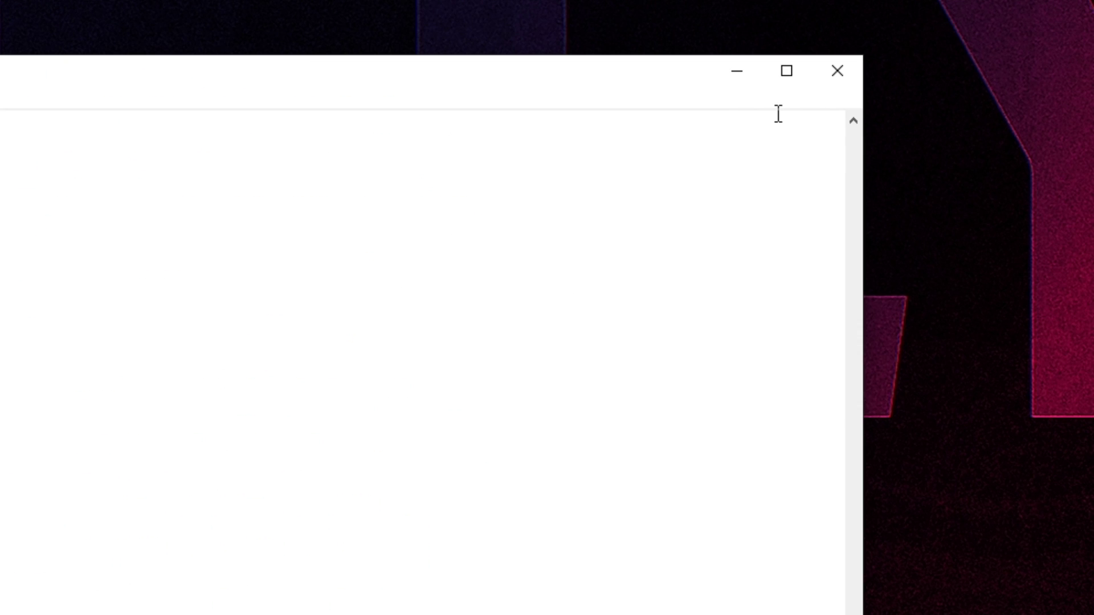
{"action": "left_click", "coordinate": [837, 70]}
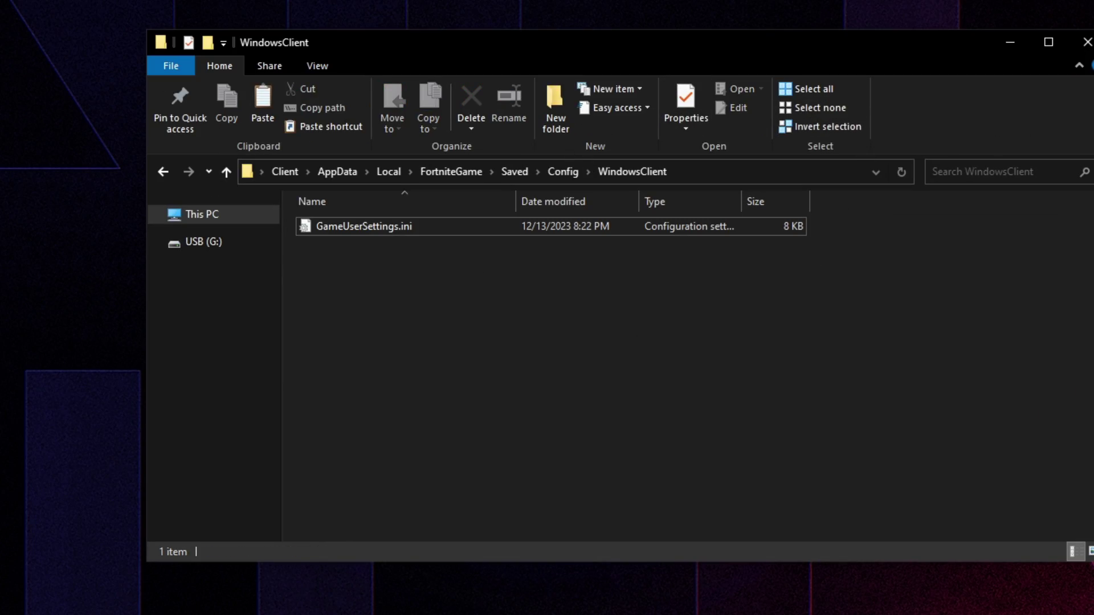
{"action": "left_click", "coordinate": [1086, 42]}
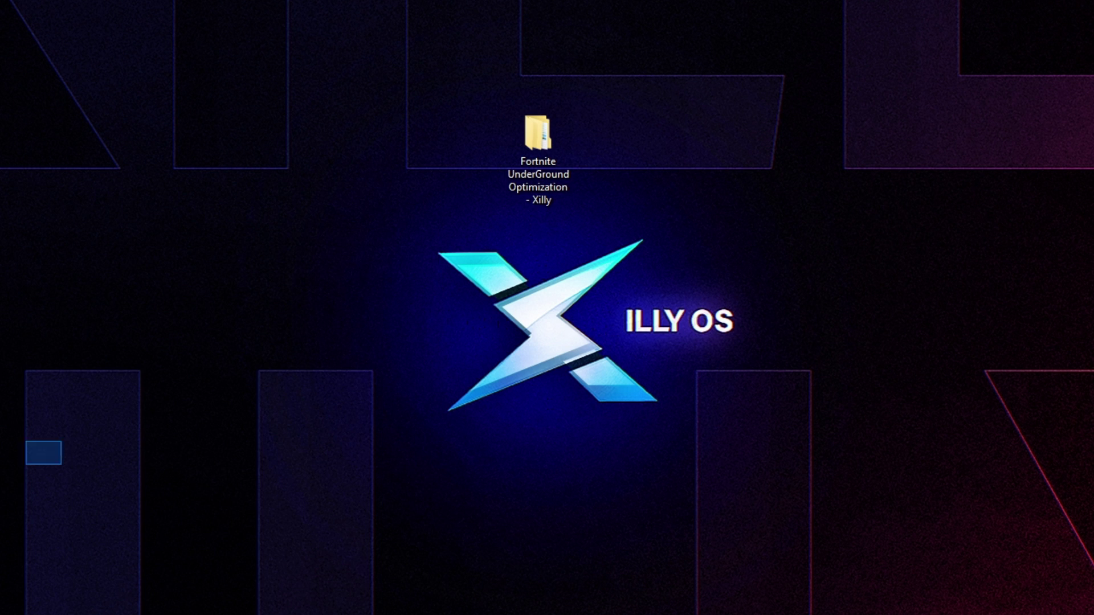
- Open the Fortnite UnderGround Optimization - Xilly folder on the desktop
{"action": "right_click", "coordinate": [62, 442]}
{"action": "double_click", "coordinate": [538, 134]}
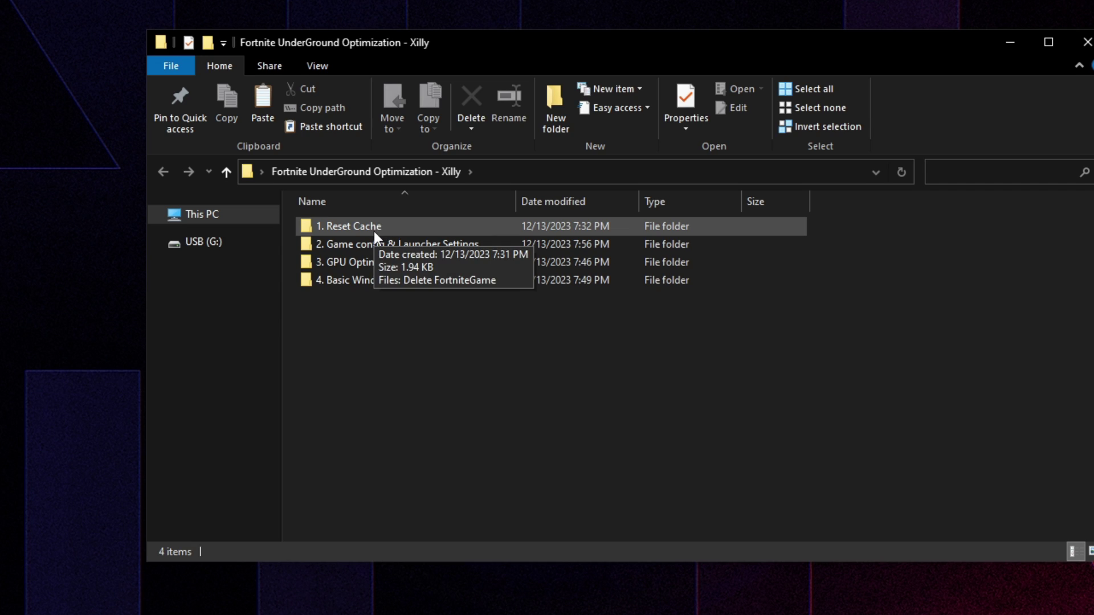
{"action": "double_click", "coordinate": [391, 245]}
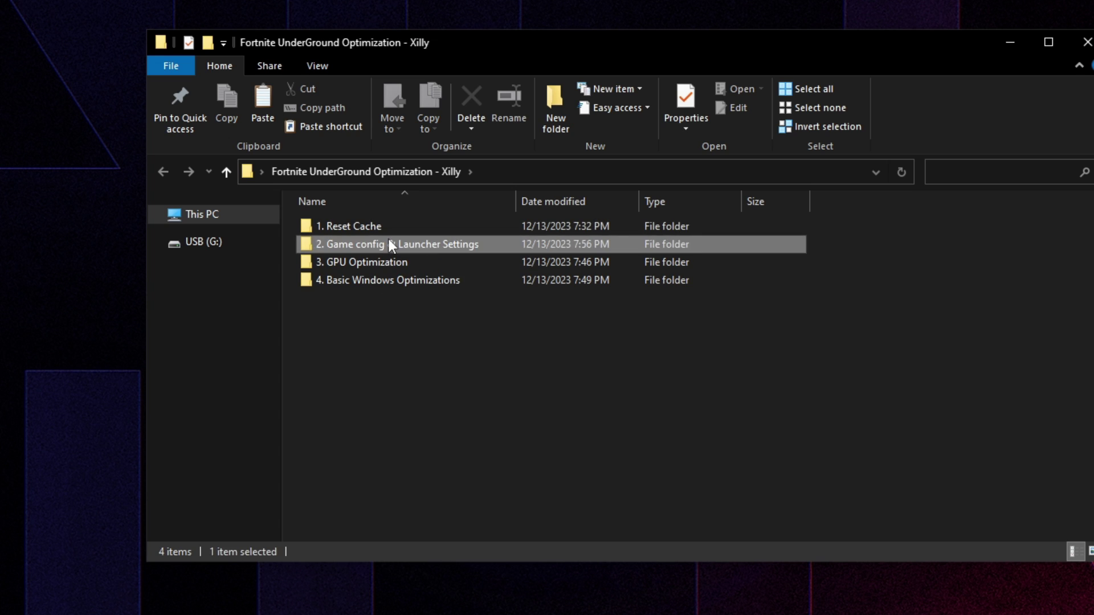
{"action": "double_click", "coordinate": [367, 226]}
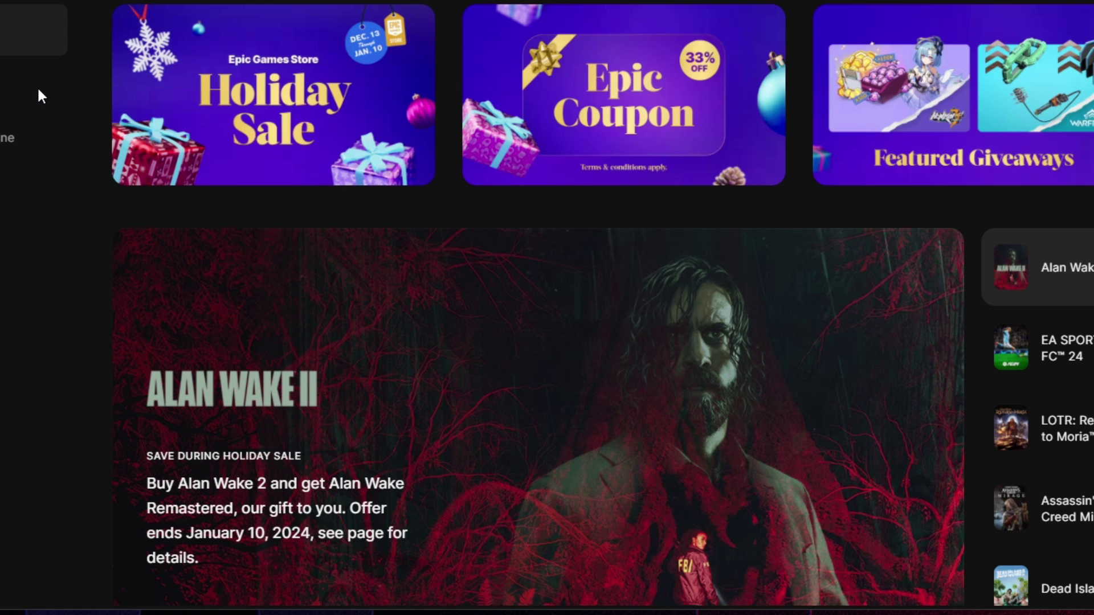
- Launch Fortnite from the game library of the Epic Games Launcher
{"action": "left_click", "coordinate": [24, 100]}
{"action": "scroll", "coordinate": [394, 351], "scroll_direction": "down", "scroll_amount": 20}
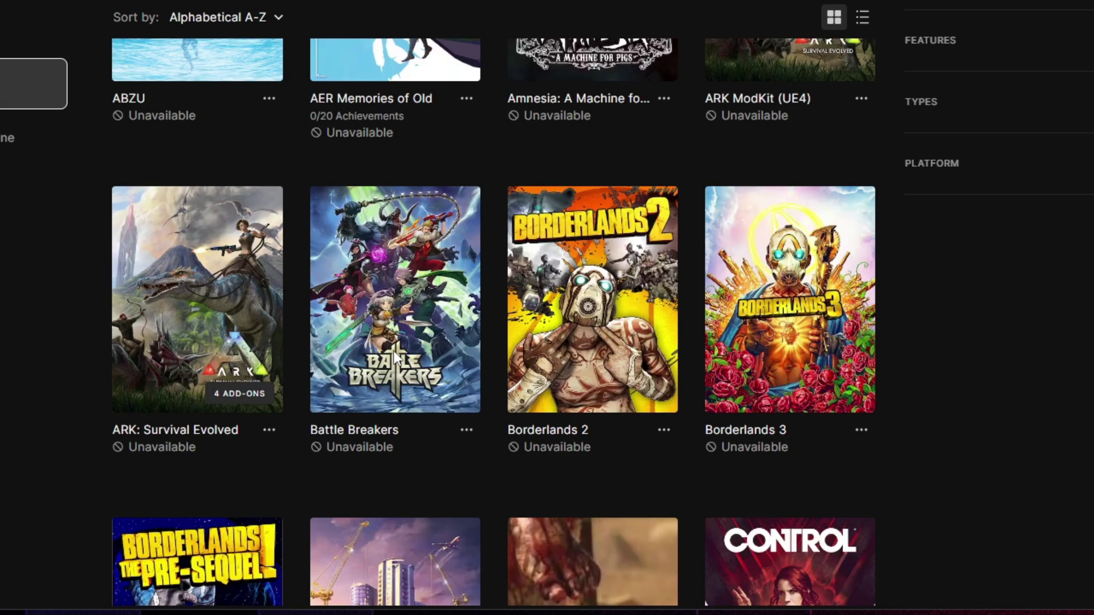
{"action": "scroll", "coordinate": [399, 389], "scroll_direction": "down", "scroll_amount": 5}
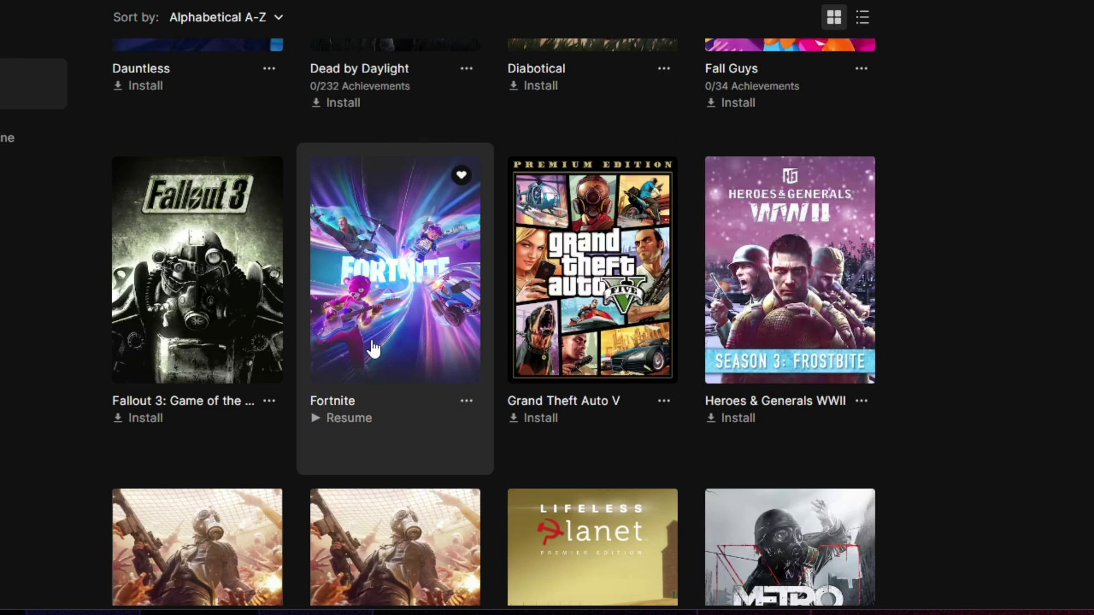
{"action": "left_click", "coordinate": [371, 337]}
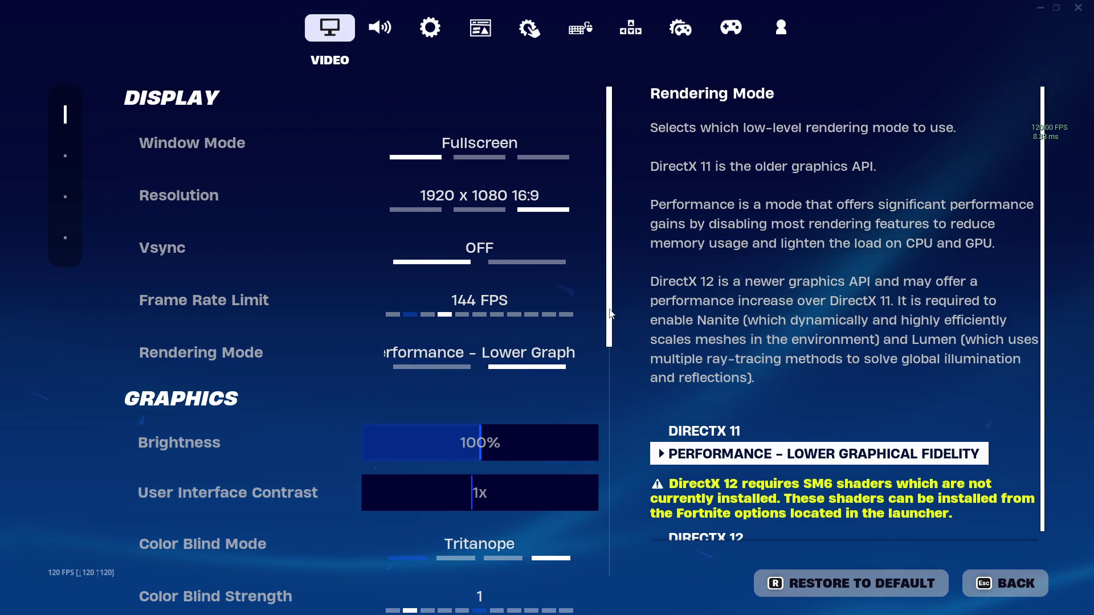
- Review Fortnite's Video settings and its Game settings, including NVIDIA Highlights, Replays and Energy Saving, and leave the settings screen
{"action": "left_click_drag", "start_coordinate": [604, 342], "coordinate": [638, 537]}
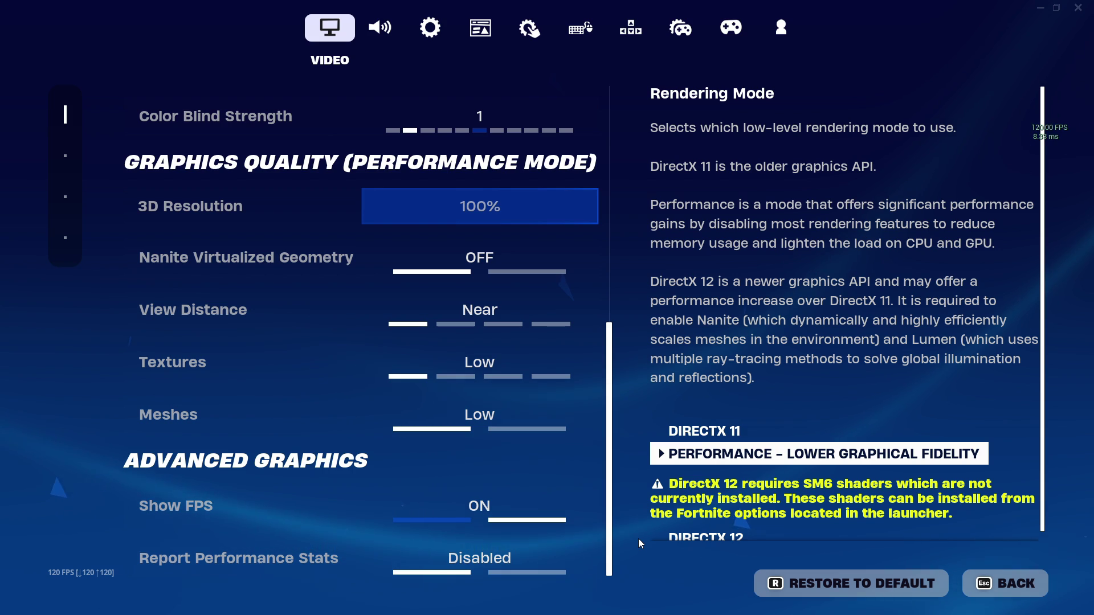
{"action": "scroll", "coordinate": [435, 382], "scroll_direction": "up", "scroll_amount": 3}
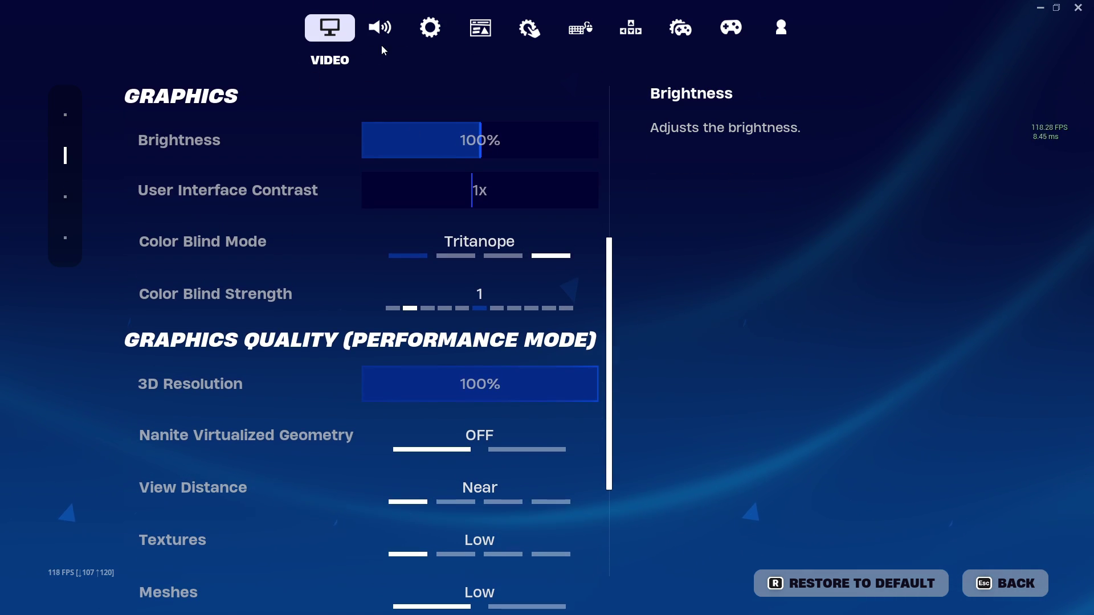
{"action": "left_click", "coordinate": [430, 29]}
{"action": "scroll", "coordinate": [391, 354], "scroll_direction": "down", "scroll_amount": 10}
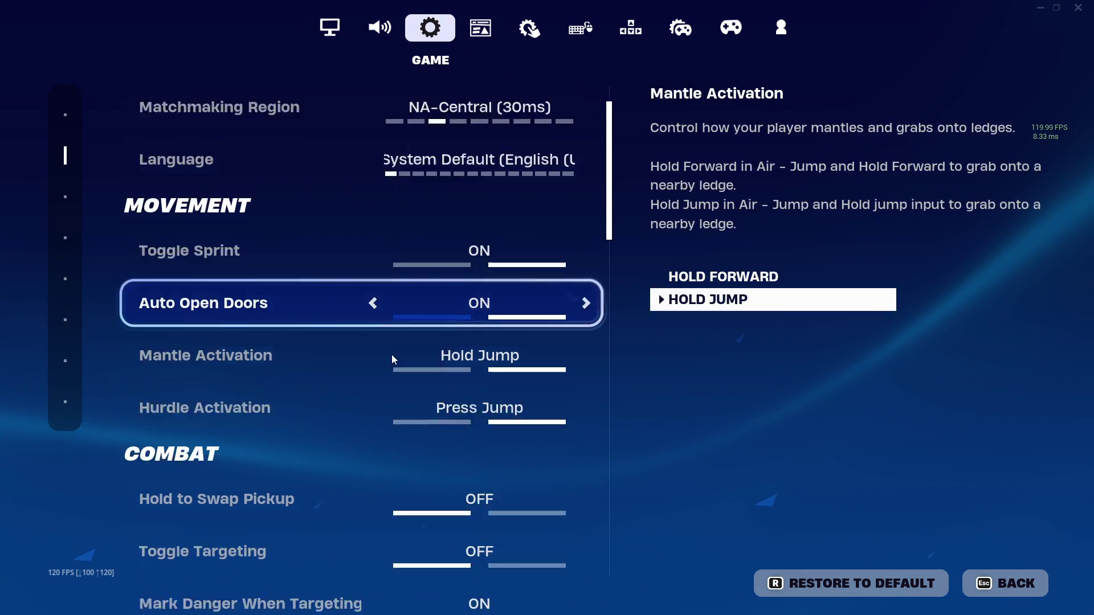
{"action": "scroll", "coordinate": [396, 473], "scroll_direction": "down", "scroll_amount": 7}
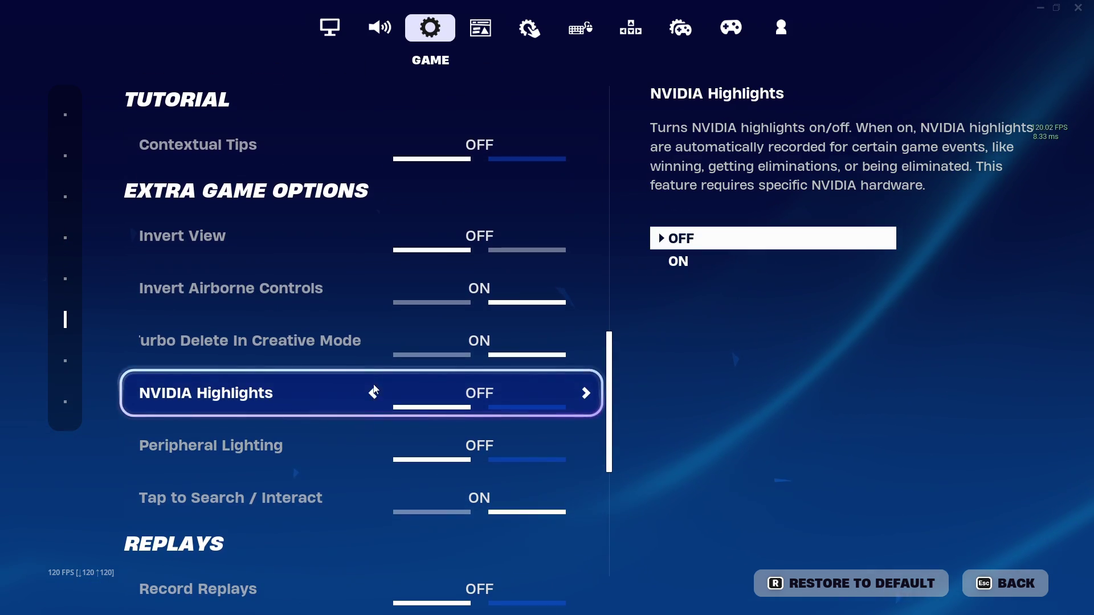
{"action": "scroll", "coordinate": [379, 370], "scroll_direction": "down", "scroll_amount": 4}
{"action": "scroll", "coordinate": [337, 417], "scroll_direction": "down", "scroll_amount": 5}
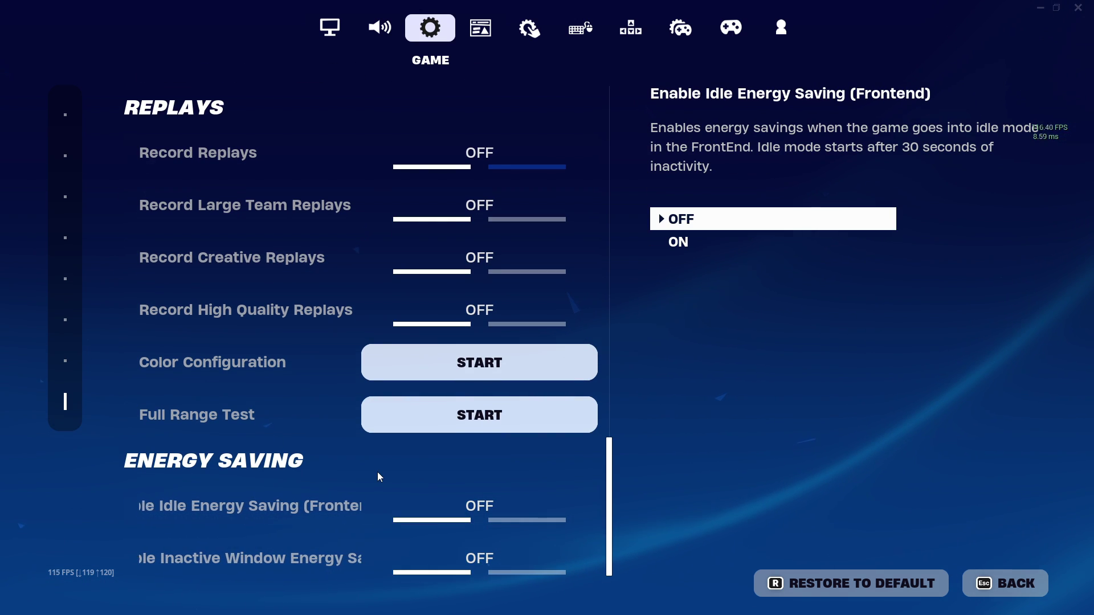
{"action": "scroll", "coordinate": [341, 398], "scroll_direction": "up", "scroll_amount": 1}
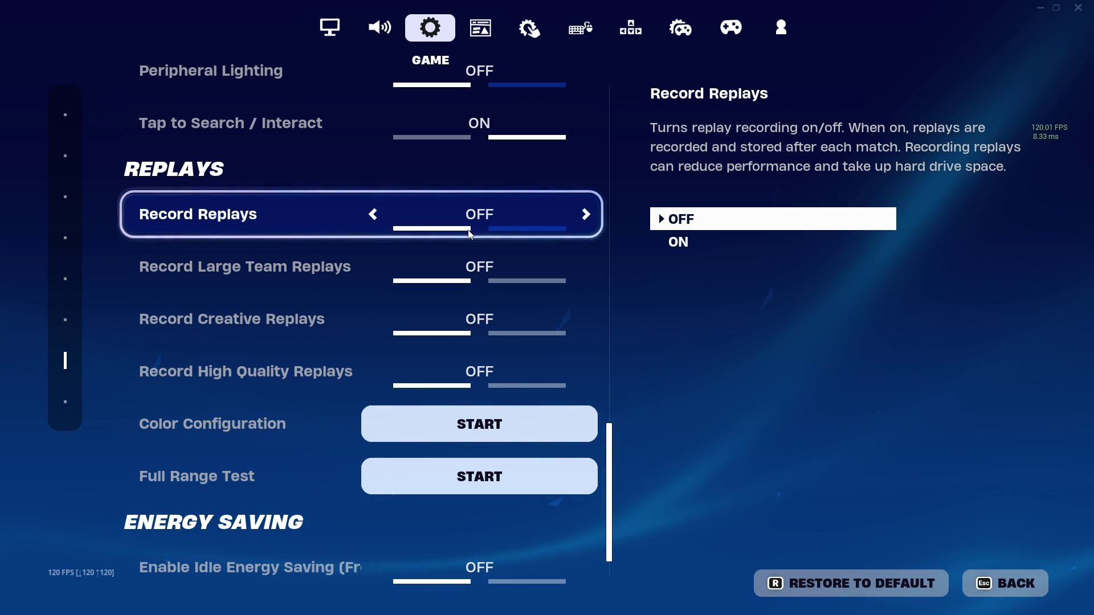
{"action": "left_click", "coordinate": [1006, 582]}
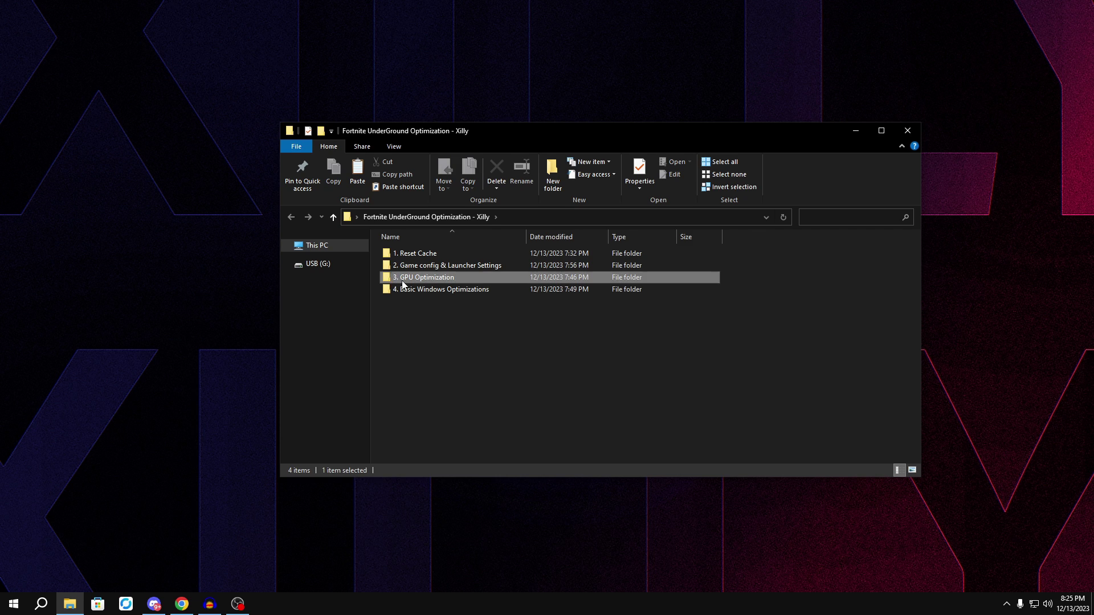
- Open the 3. GPU Optimization folder and check the installed driver version in NVIDIA Control Panel before closing it
{"action": "double_click", "coordinate": [392, 276]}
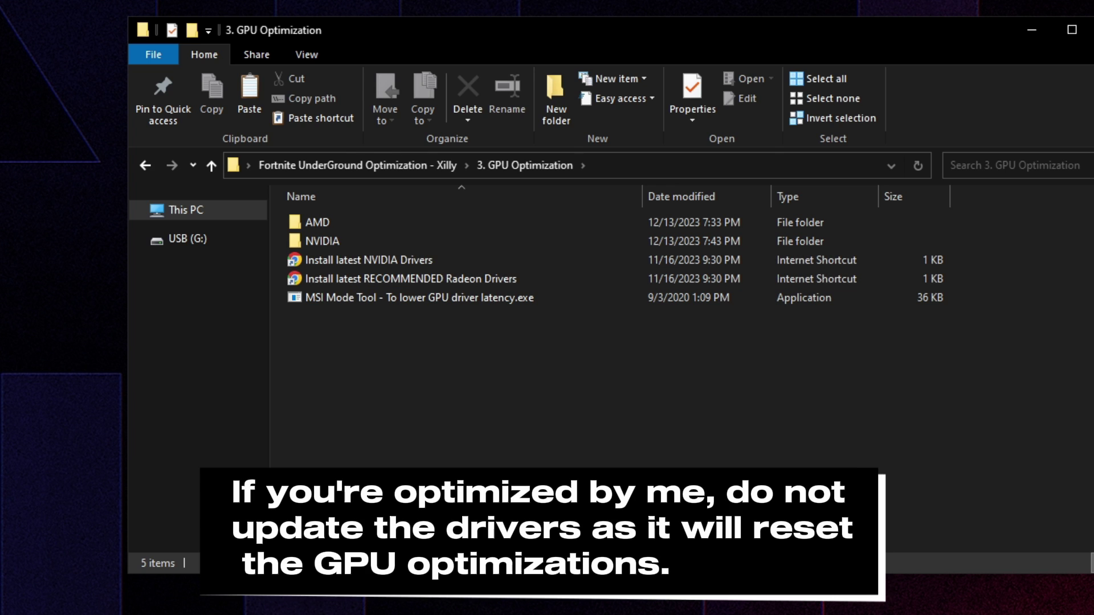
{"action": "right_click", "coordinate": [43, 269]}
{"action": "left_click", "coordinate": [78, 413]}
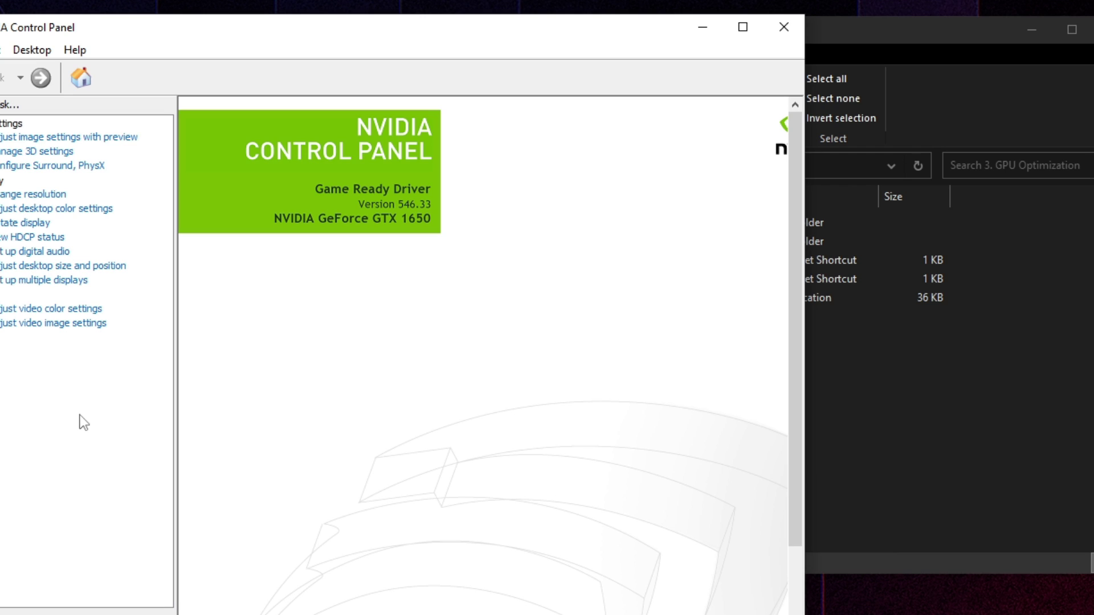
{"action": "left_click_drag", "start_coordinate": [170, 28], "coordinate": [343, 28]}
{"action": "left_click", "coordinate": [968, 27]}
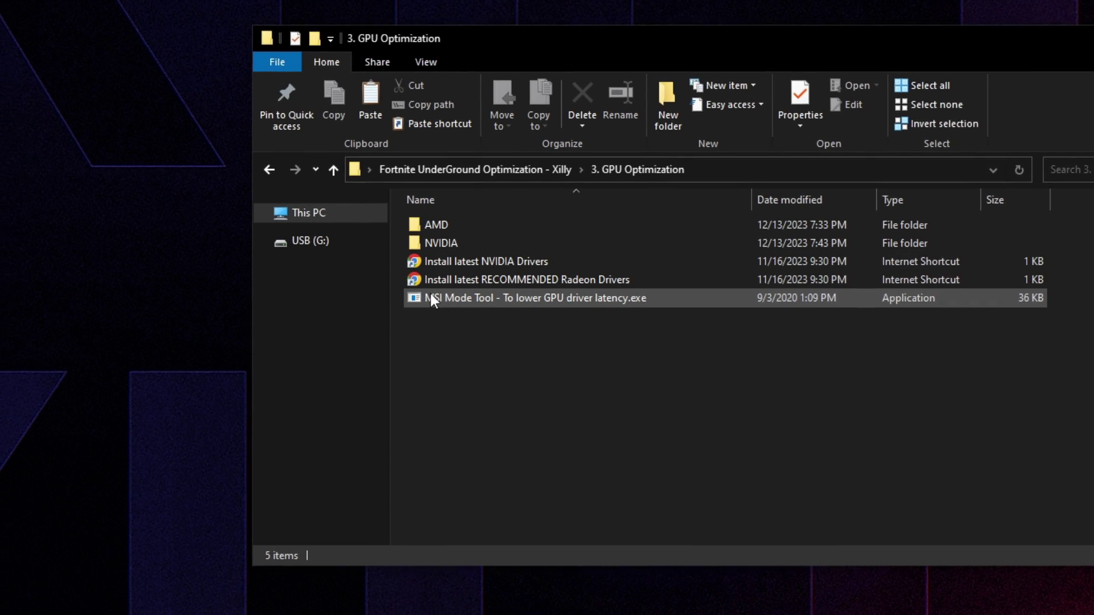
- Enable MSI for the NVIDIA GeForce GTX 1650 with the MSI Mode Tool from 3. GPU Optimization, and close the utility
{"action": "double_click", "coordinate": [480, 298]}
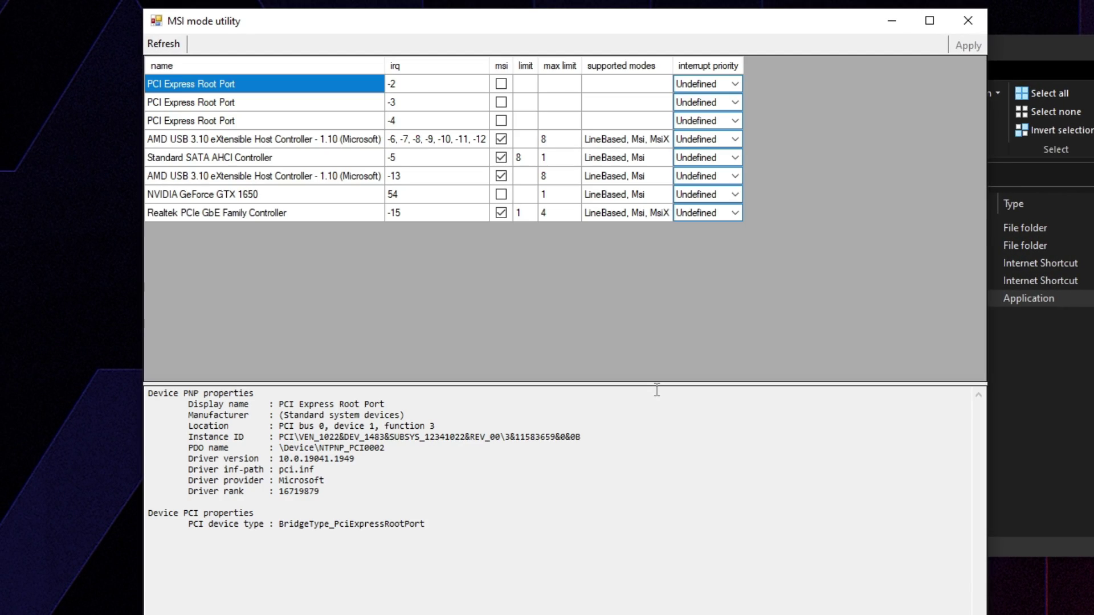
{"action": "left_click", "coordinate": [250, 195]}
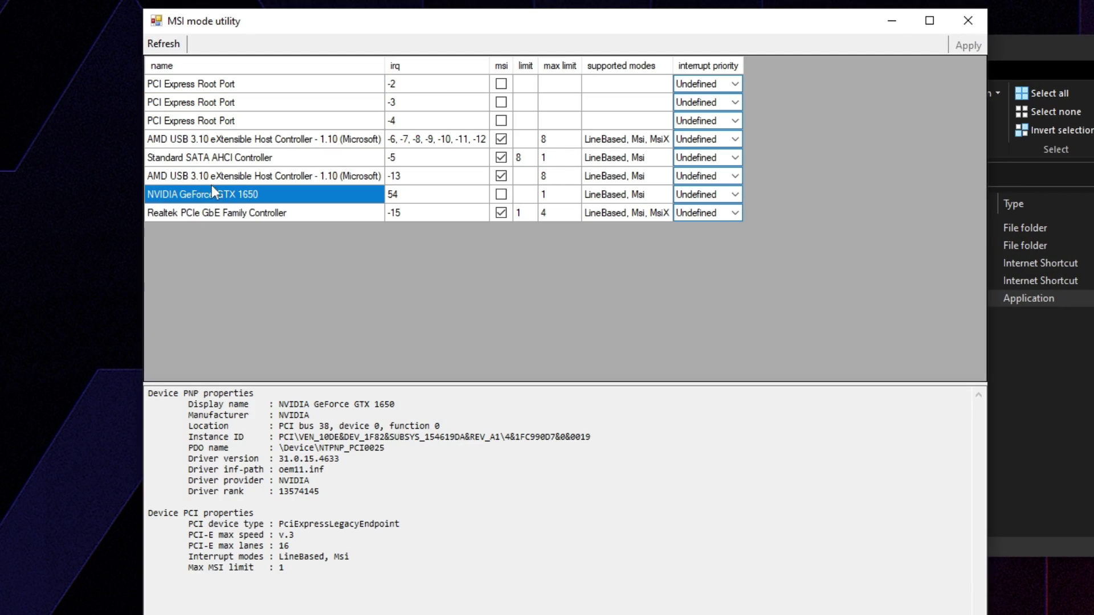
{"action": "left_click", "coordinate": [501, 194]}
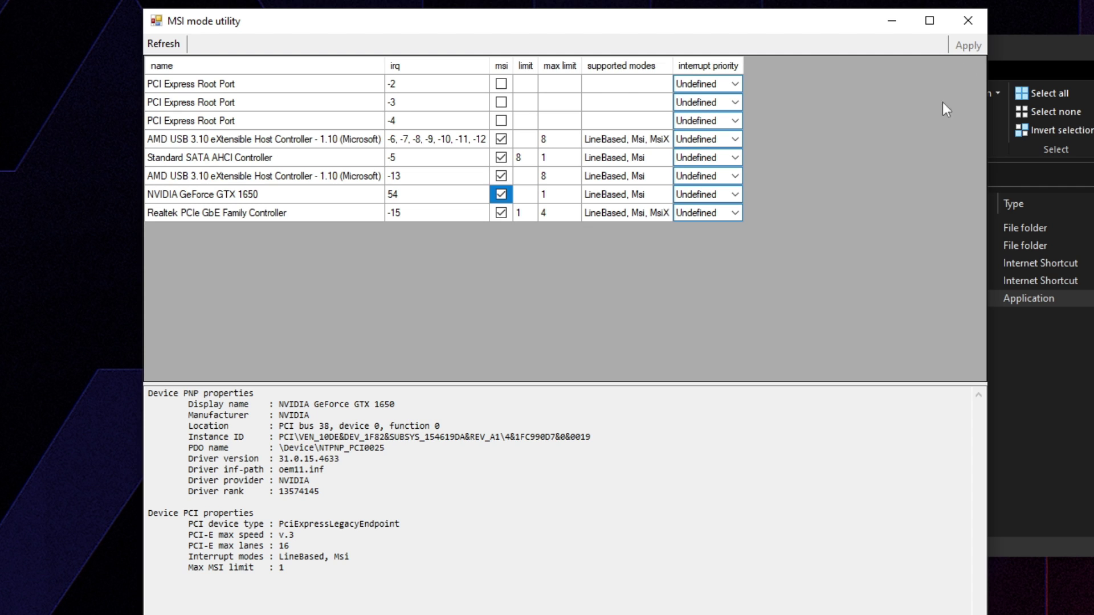
{"action": "left_click", "coordinate": [954, 19]}
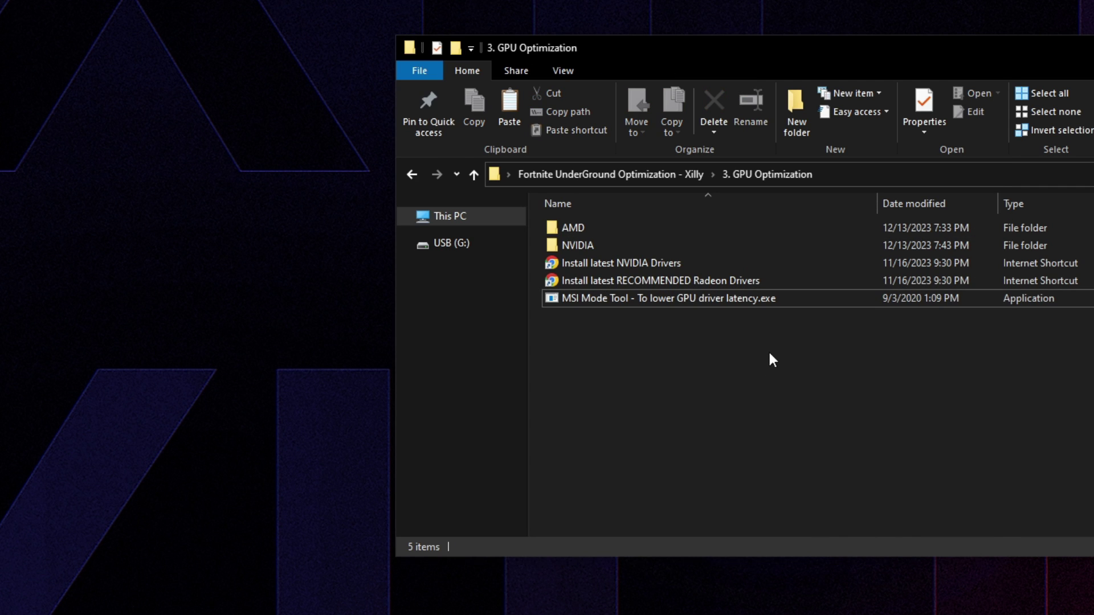
- Import Fortnite- Xilly NVIDIA.nip from the NVIDIA folder into NVIDIA Profile Inspector, apply the changes and close it
{"action": "double_click", "coordinate": [612, 243]}
{"action": "double_click", "coordinate": [626, 251]}
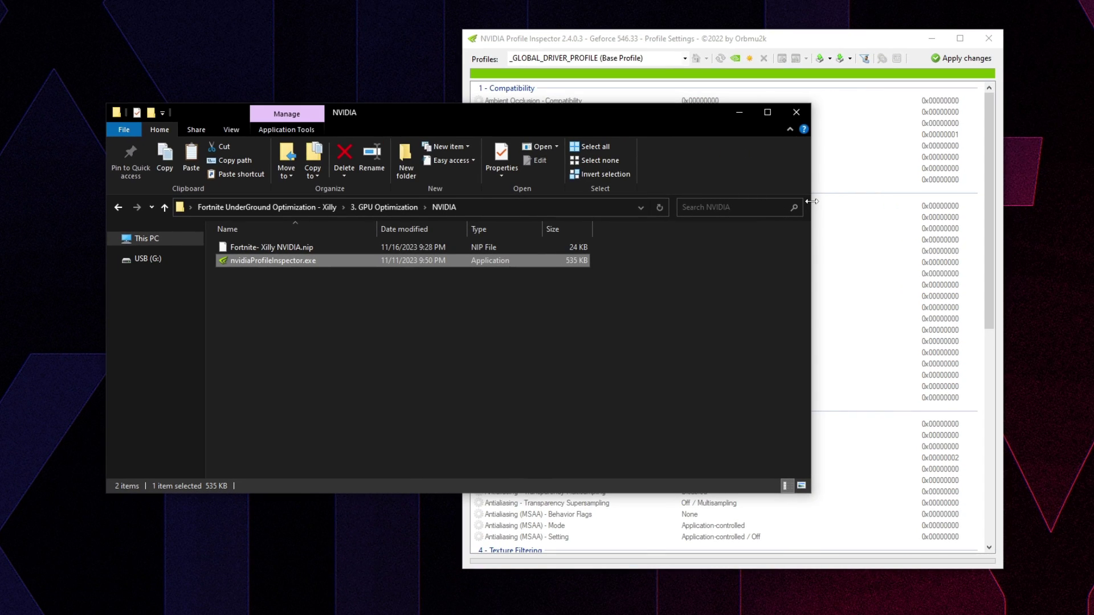
{"action": "left_click_drag", "start_coordinate": [436, 221], "coordinate": [411, 224]}
{"action": "left_click", "coordinate": [213, 260]}
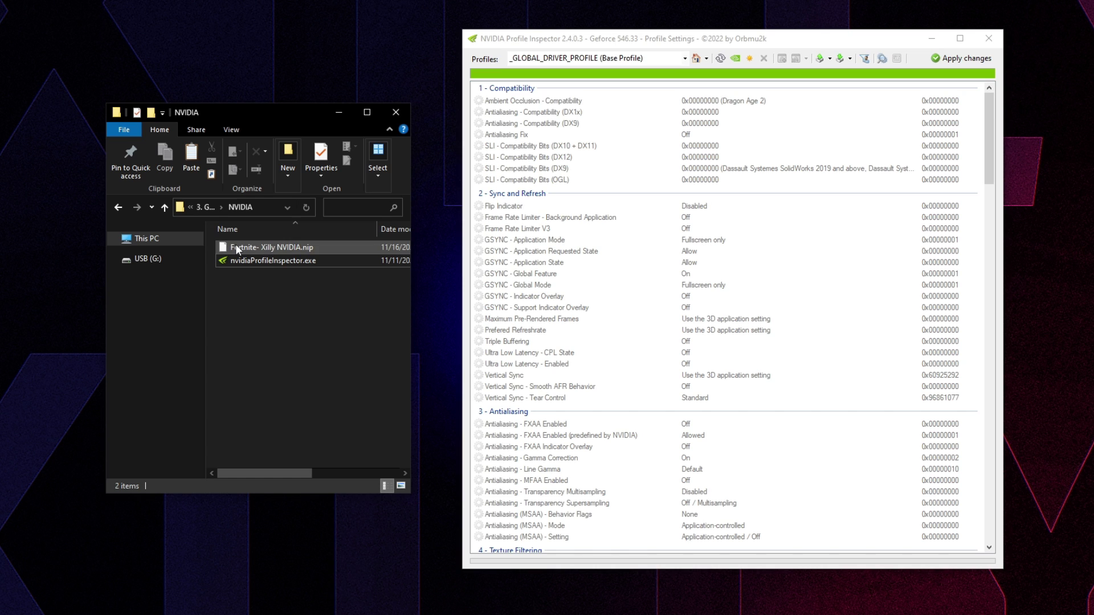
{"action": "left_click_drag", "start_coordinate": [235, 244], "coordinate": [656, 245]}
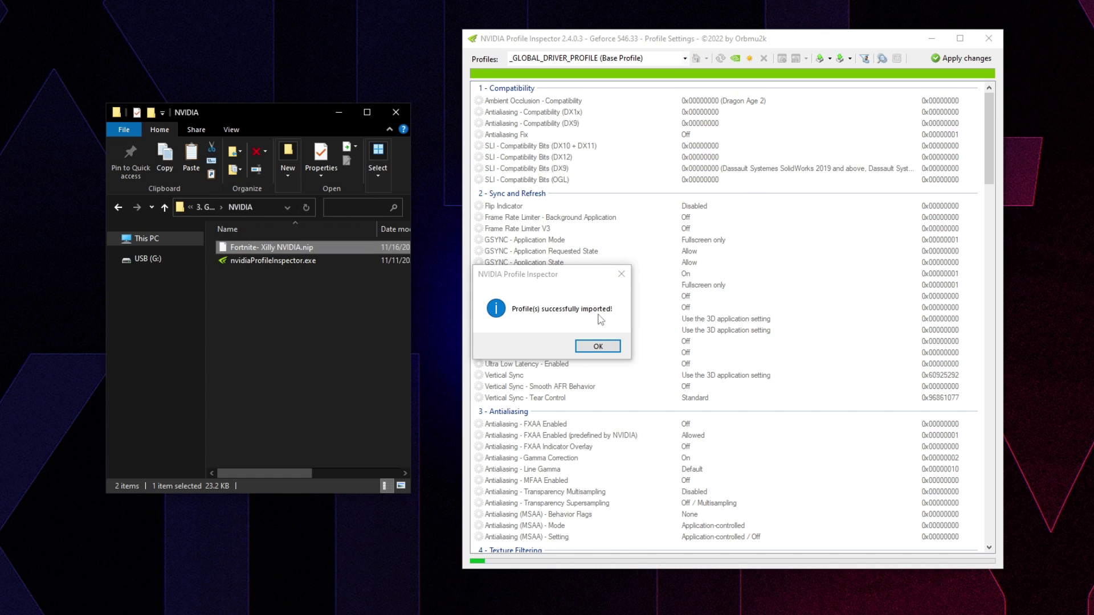
{"action": "left_click", "coordinate": [597, 346]}
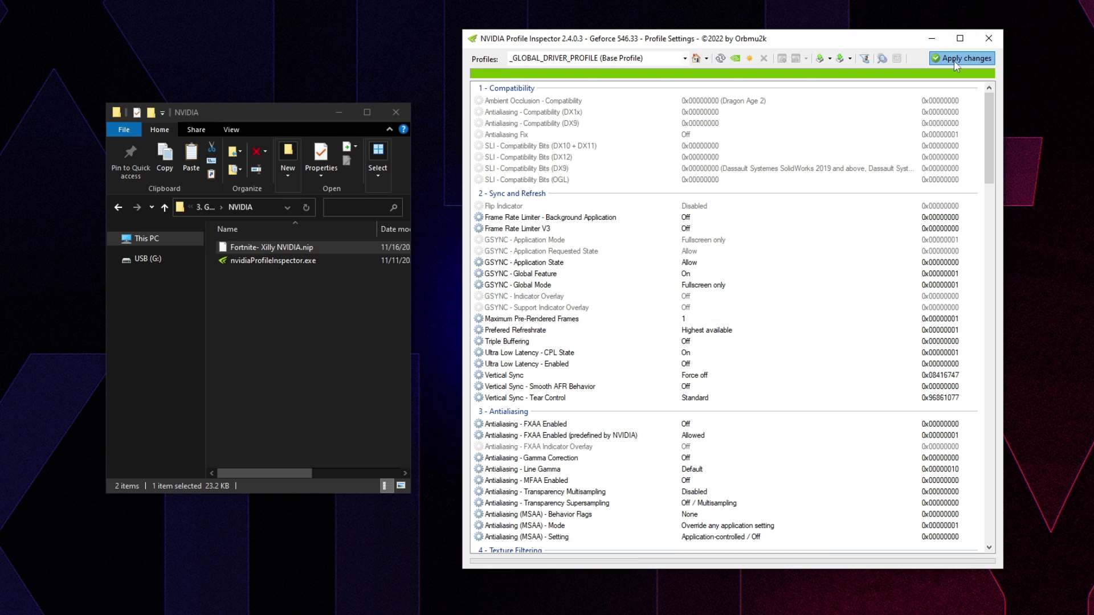
{"action": "left_click", "coordinate": [978, 45]}
- Run nvidiaProfileInspector.exe as administrator to check the imported profile settings, and close it and the NVIDIA folder
{"action": "right_click", "coordinate": [247, 256]}
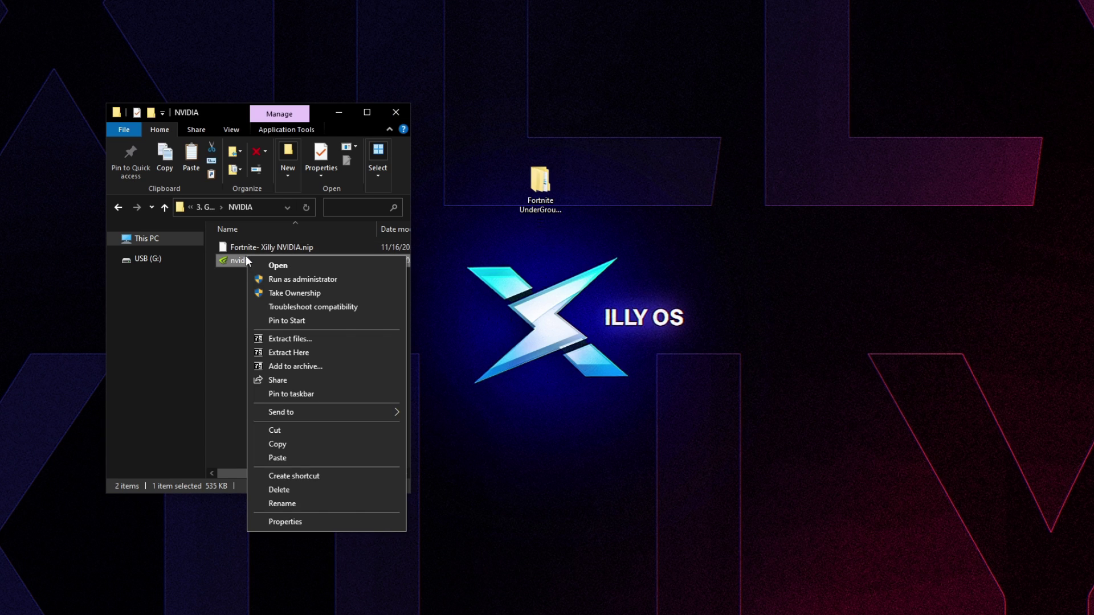
{"action": "left_click", "coordinate": [286, 278]}
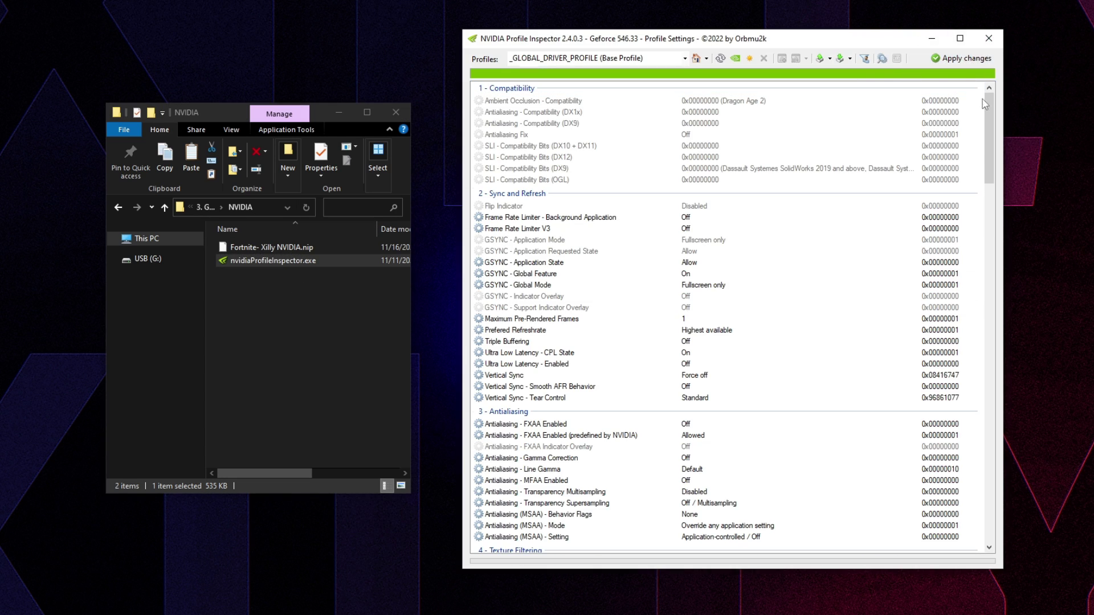
{"action": "left_click", "coordinate": [989, 38]}
{"action": "left_click", "coordinate": [396, 113]}
- Open NVIDIA Control Panel and set the image settings with preview to Use the advanced 3D image settings
{"action": "right_click", "coordinate": [367, 187]}
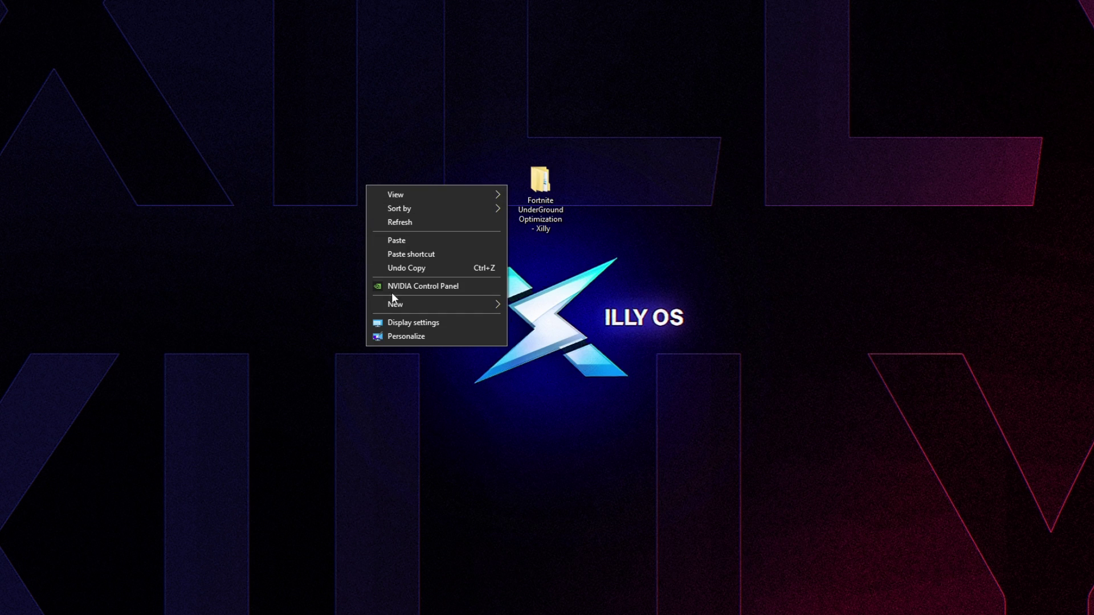
{"action": "left_click", "coordinate": [450, 285]}
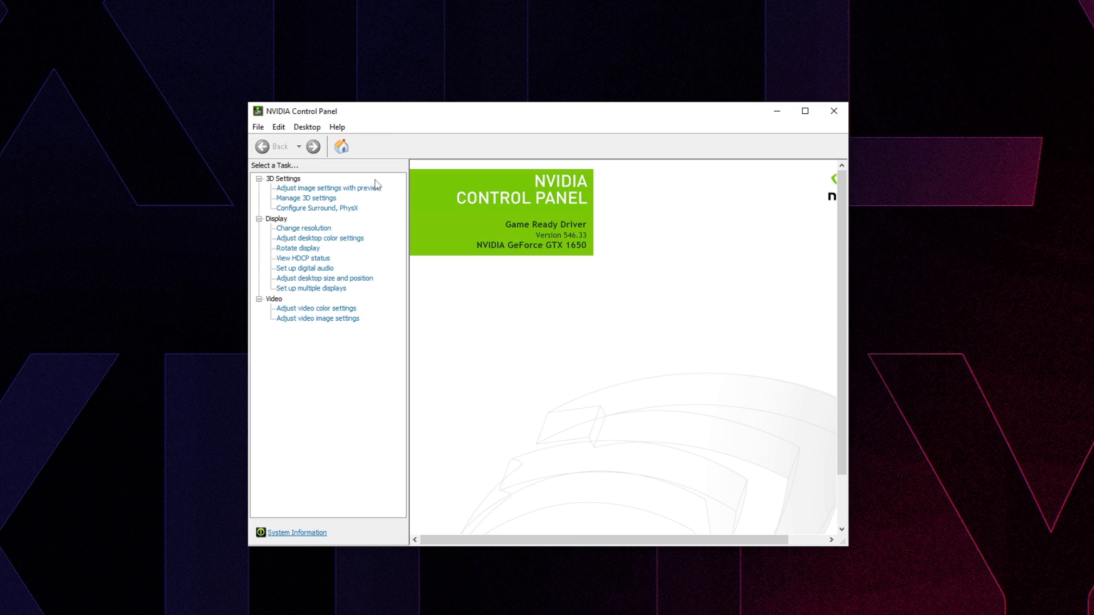
{"action": "left_click", "coordinate": [376, 186]}
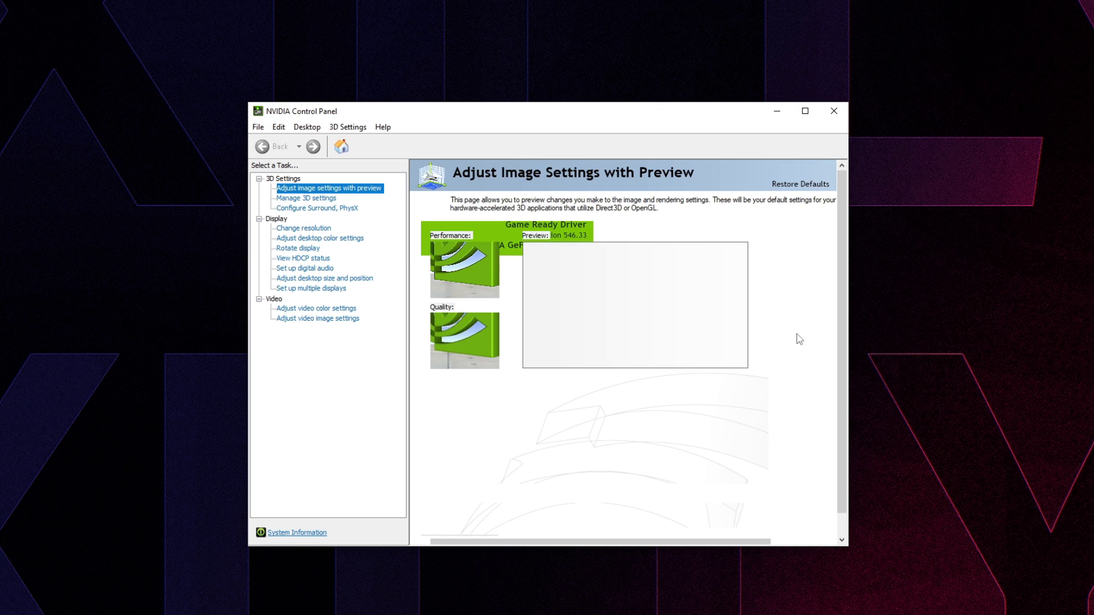
{"action": "left_click", "coordinate": [592, 403]}
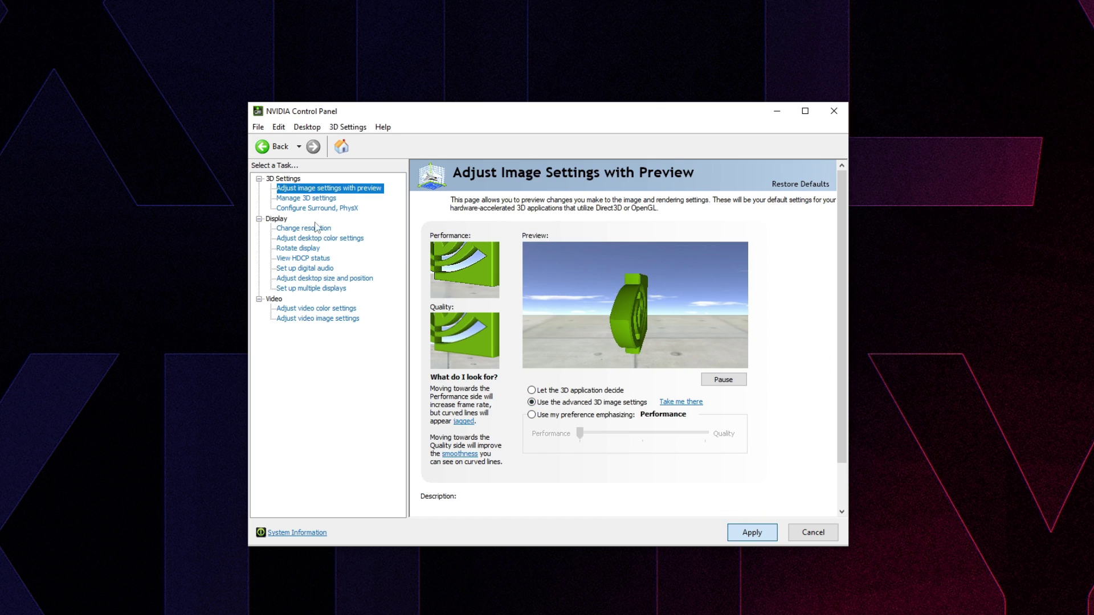
- Review the global 3D settings in Manage 3D Settings, including vertical sync, preferred refresh rate, texture filtering and power management mode
{"action": "left_click", "coordinate": [307, 198]}
{"action": "left_click_drag", "start_coordinate": [739, 322], "coordinate": [735, 349]}
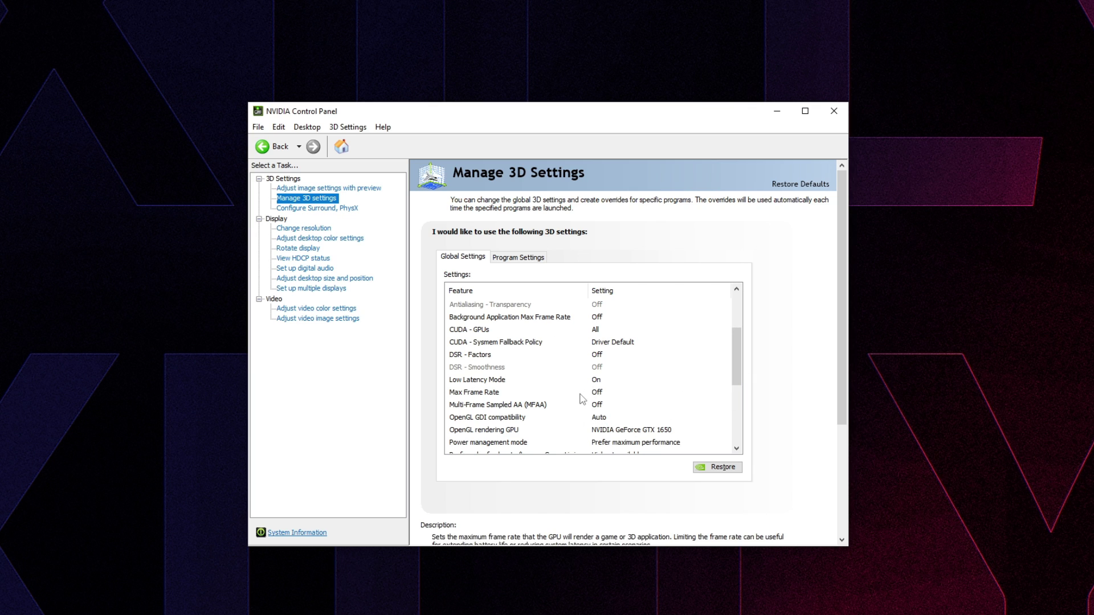
{"action": "scroll", "coordinate": [535, 402], "scroll_direction": "down", "scroll_amount": 4}
{"action": "left_click", "coordinate": [492, 404]}
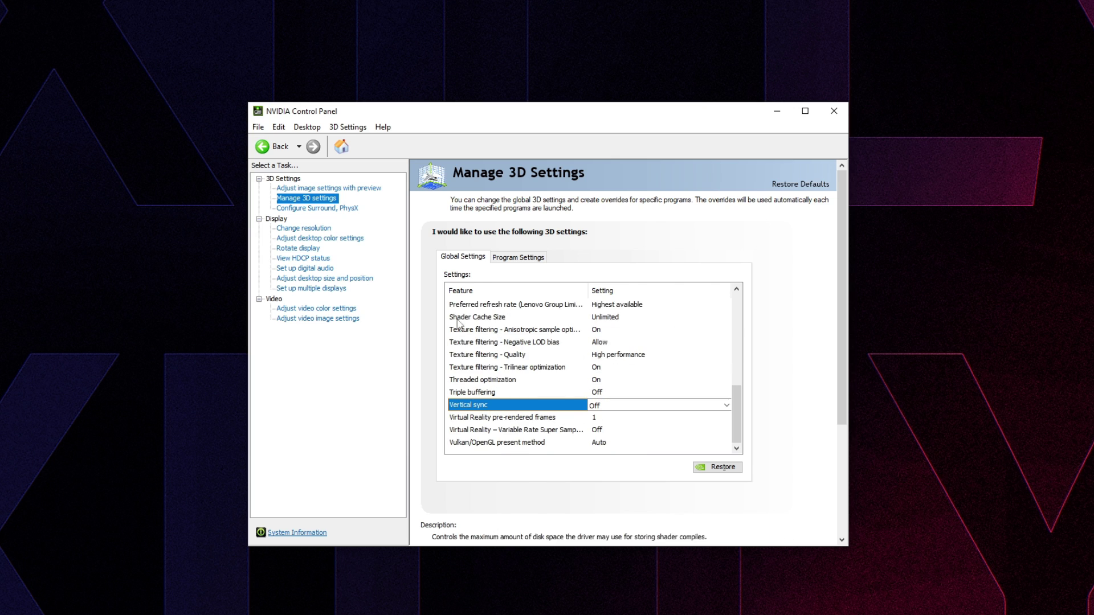
{"action": "left_click", "coordinate": [621, 304]}
{"action": "left_click", "coordinate": [623, 366]}
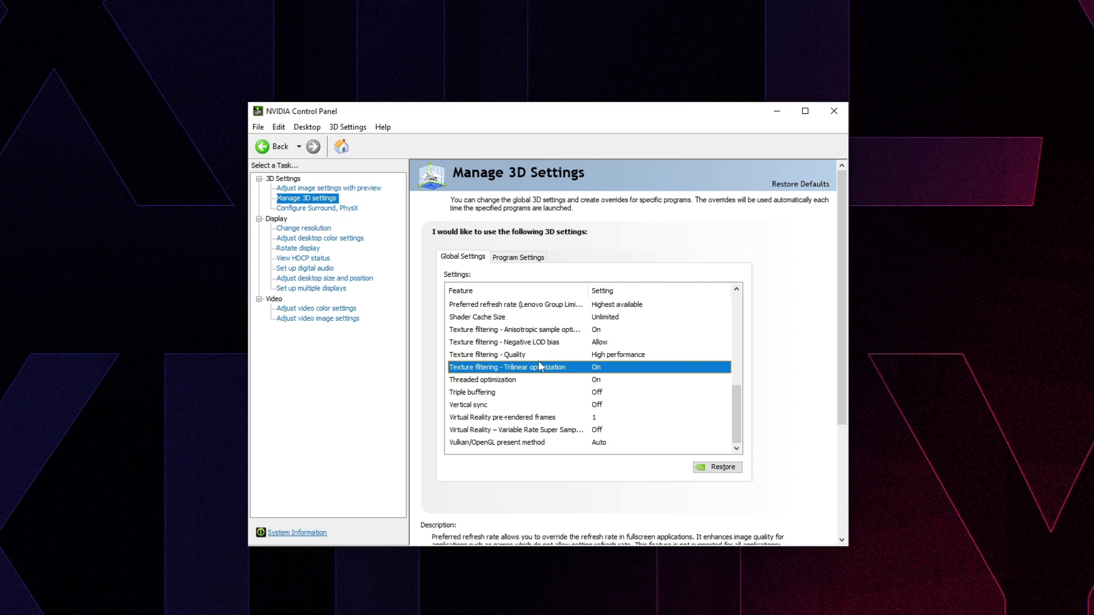
{"action": "left_click", "coordinate": [624, 354]}
{"action": "left_click_drag", "start_coordinate": [733, 393], "coordinate": [746, 350]}
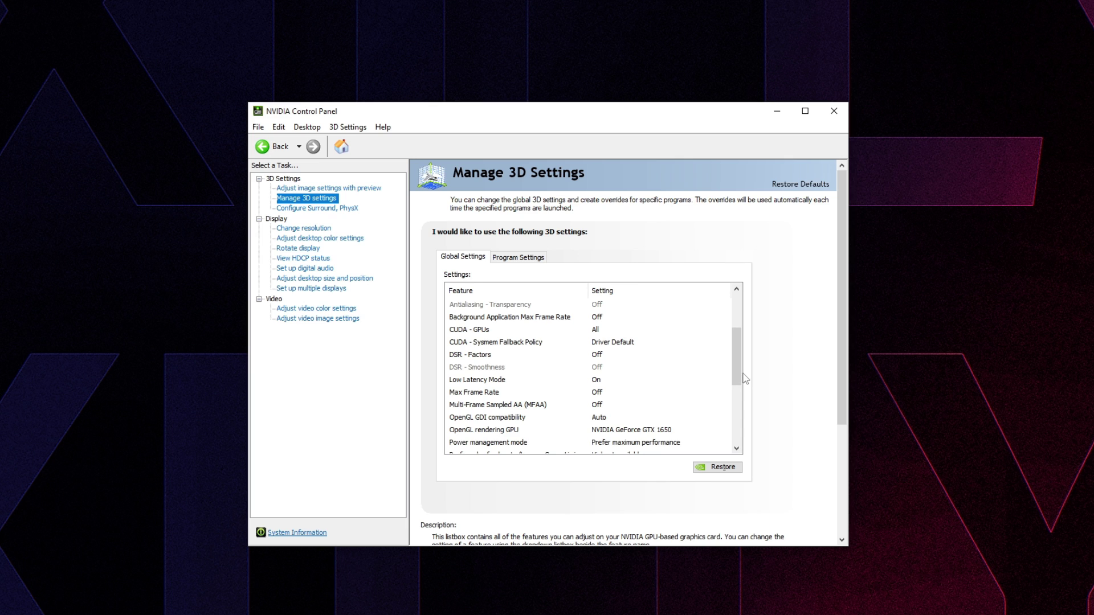
- Apply NVIDIA GeForce GTX 1650 as the PhysX processor and check the scaling options for desktop size and position
{"action": "left_click", "coordinate": [317, 208]}
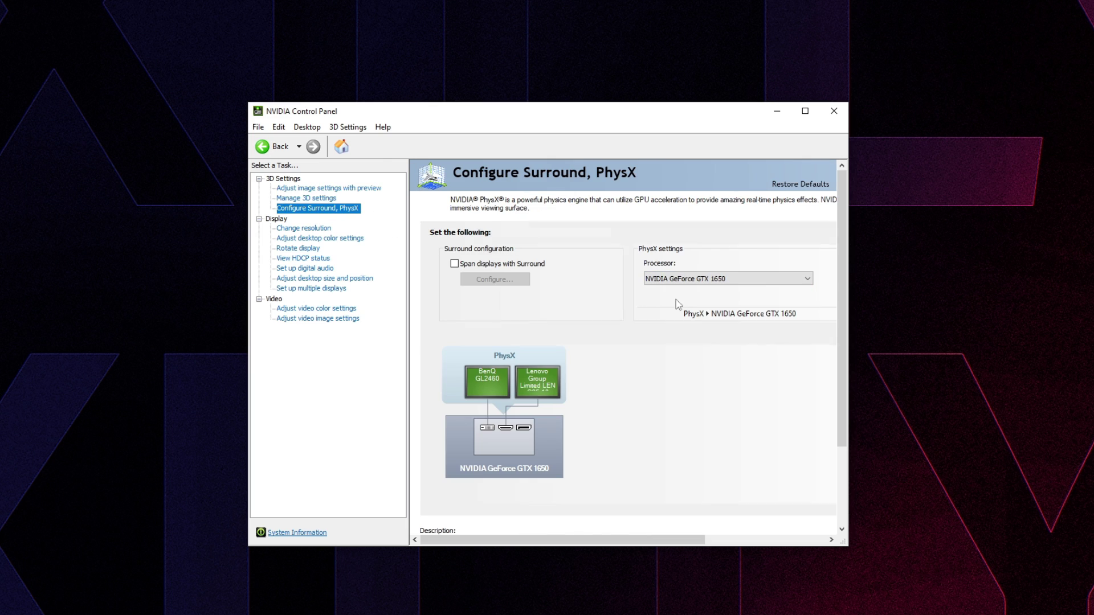
{"action": "left_click", "coordinate": [752, 532]}
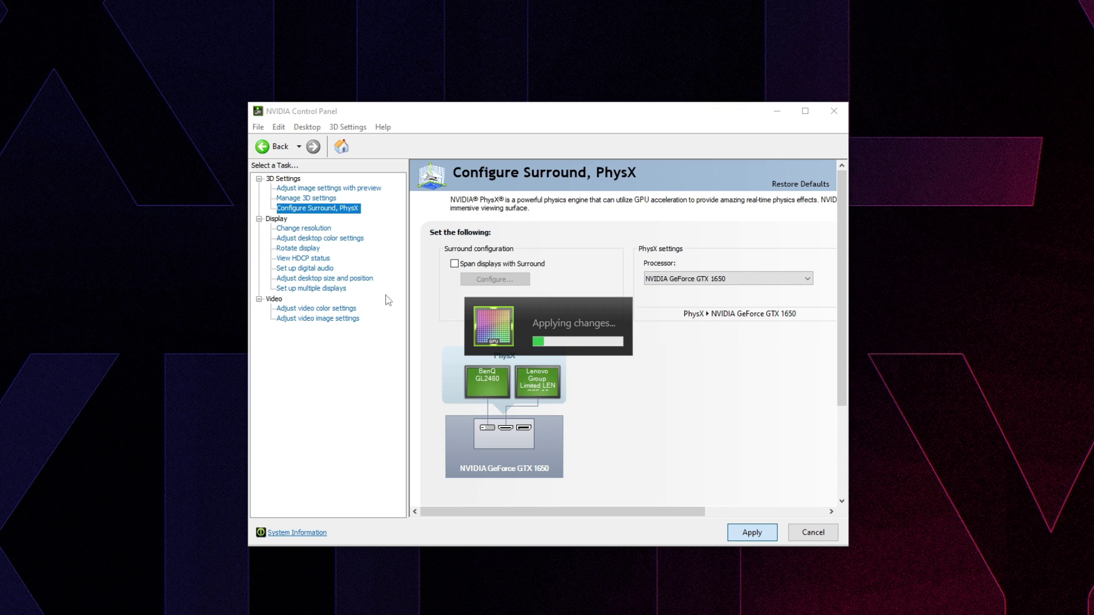
{"action": "left_click", "coordinate": [349, 279]}
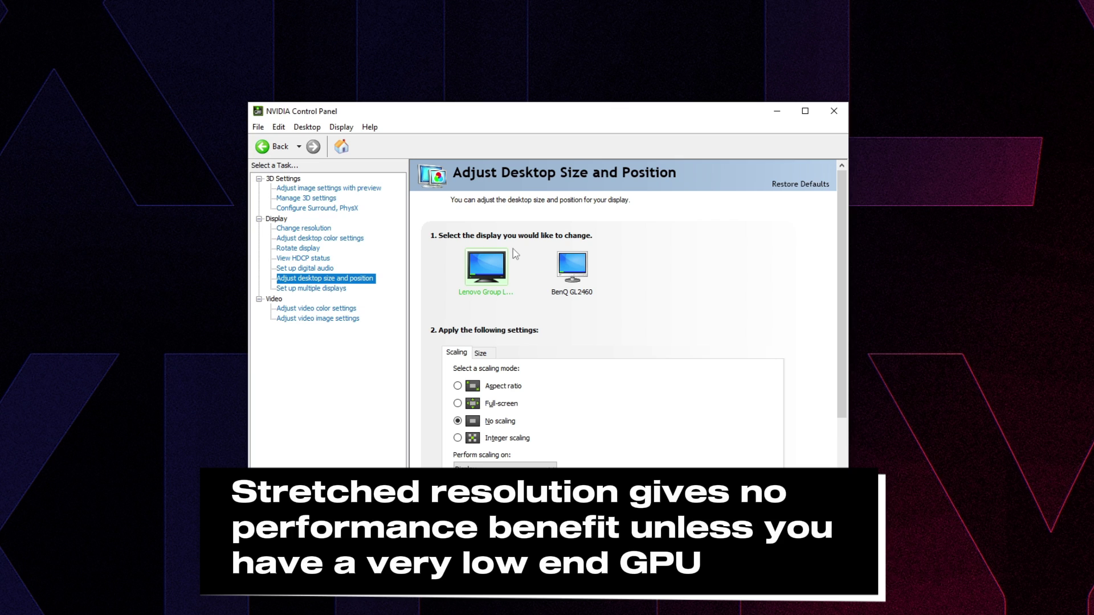
{"action": "left_click", "coordinate": [341, 147]}
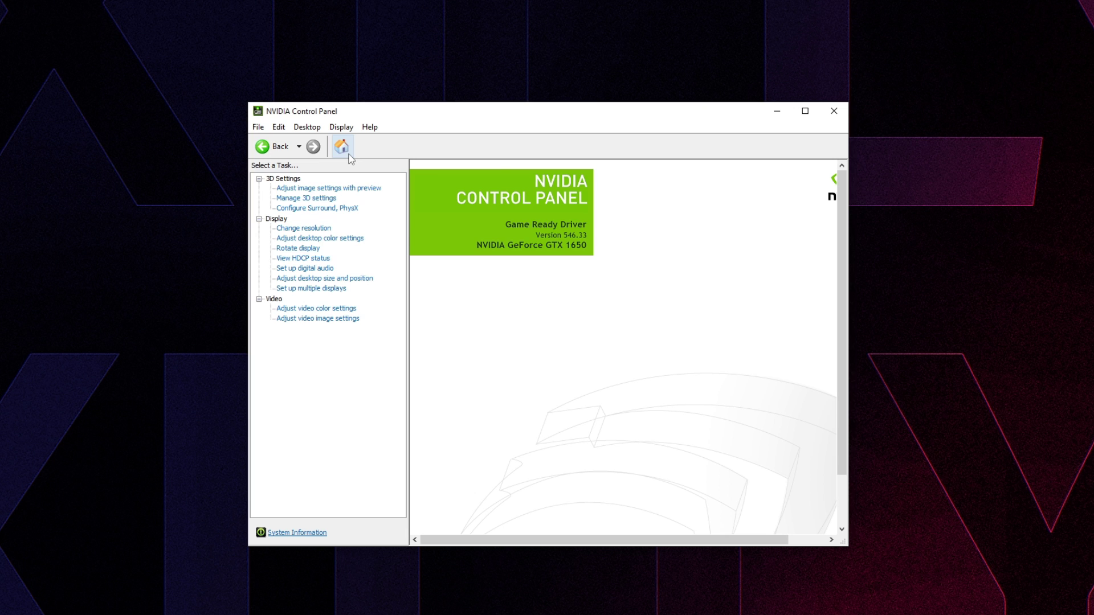
- Apply NVIDIA color settings with Full output dynamic range to the Lenovo display at 1920 × 1080, 144Hz, and close NVIDIA Control Panel
{"action": "left_click", "coordinate": [303, 228]}
{"action": "scroll", "coordinate": [631, 319], "scroll_direction": "down", "scroll_amount": 2}
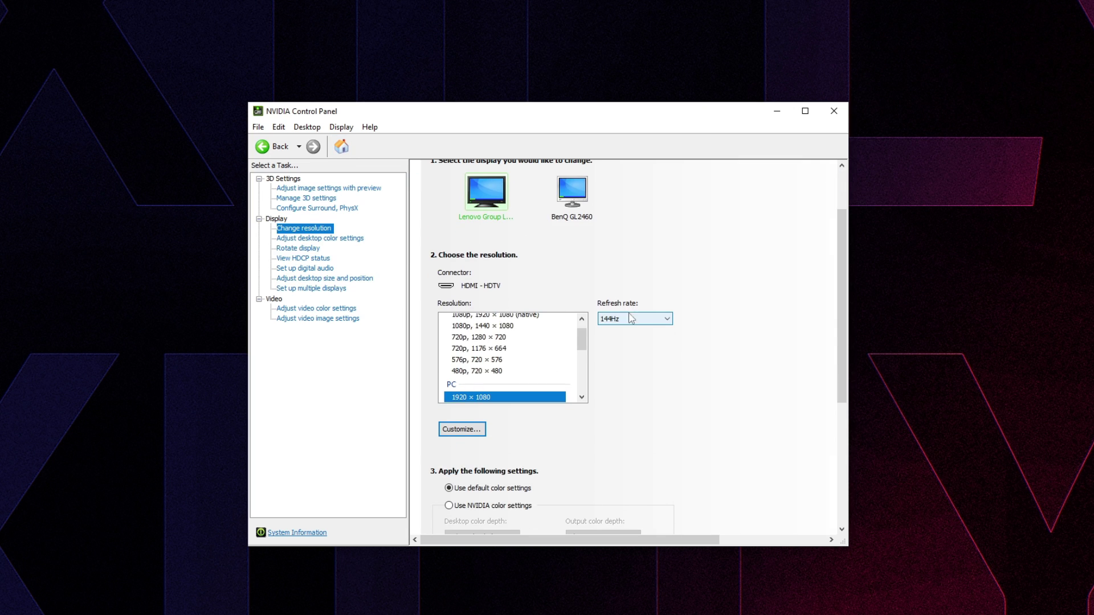
{"action": "scroll", "coordinate": [660, 345], "scroll_direction": "down", "scroll_amount": 1}
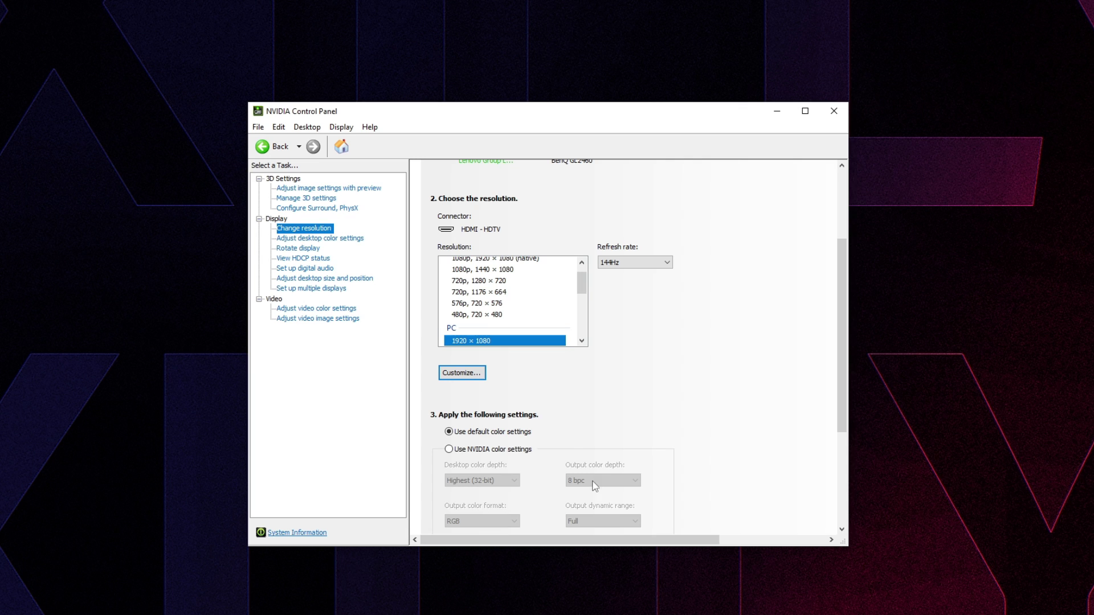
{"action": "left_click", "coordinate": [471, 451]}
{"action": "scroll", "coordinate": [586, 442], "scroll_direction": "down", "scroll_amount": 1}
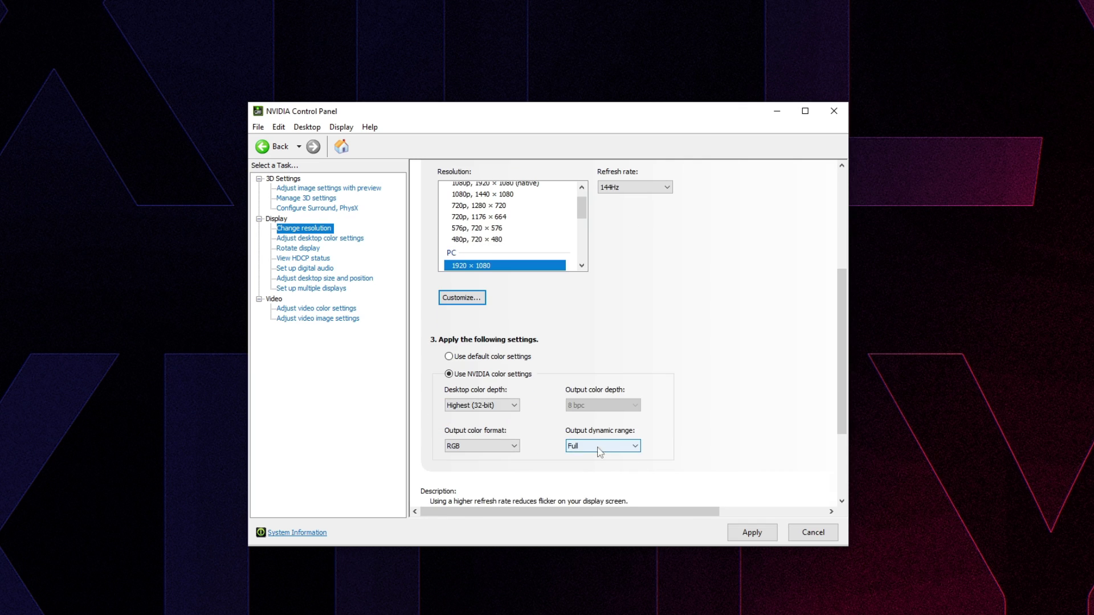
{"action": "left_click", "coordinate": [752, 532]}
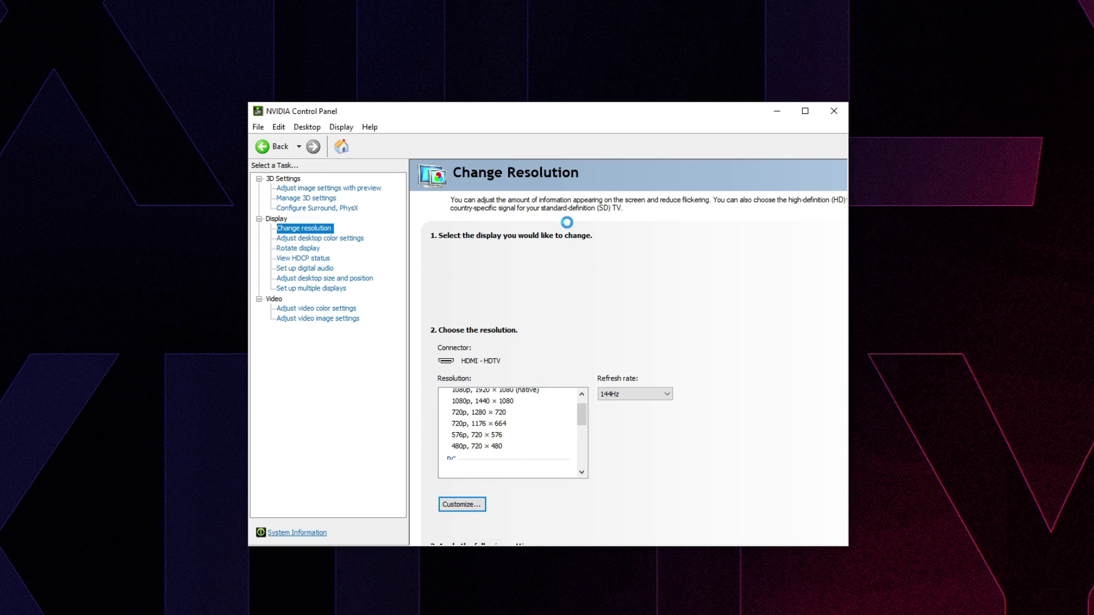
{"action": "left_click", "coordinate": [467, 261]}
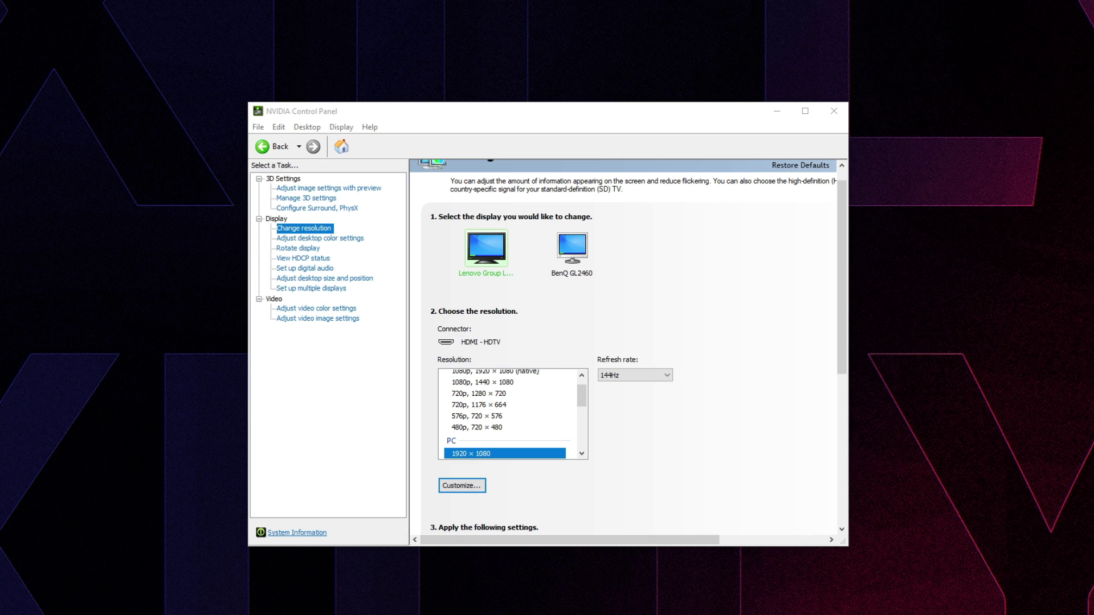
{"action": "left_click", "coordinate": [834, 111]}
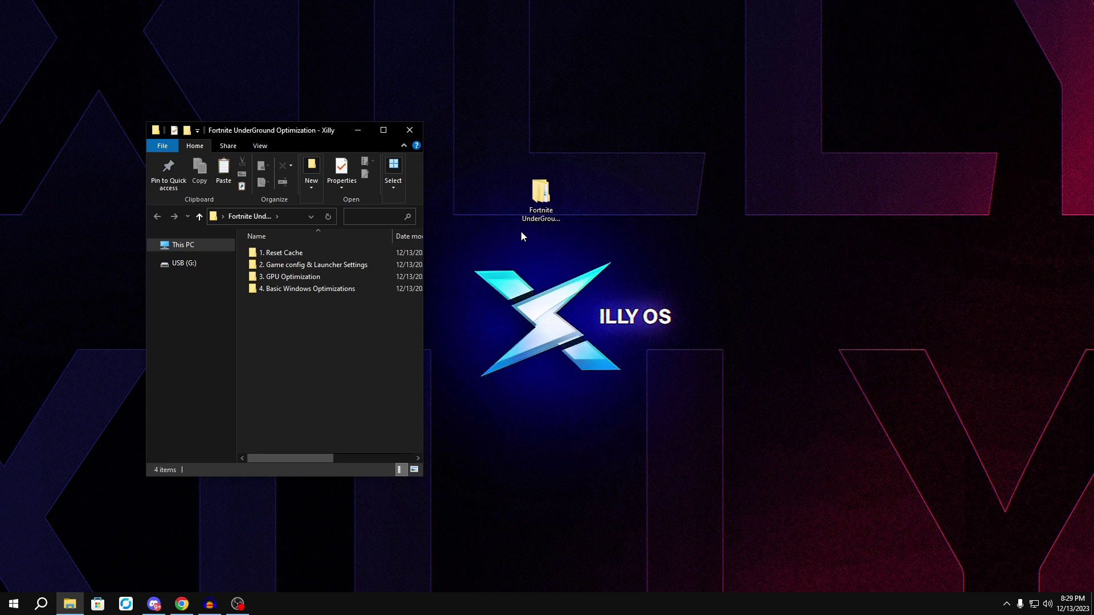
- Maximize the optimization folder, look at the contents of the AMD folder in 3. GPU Optimization, and return to the main folder
{"action": "left_click", "coordinate": [383, 130]}
{"action": "double_click", "coordinate": [149, 154]}
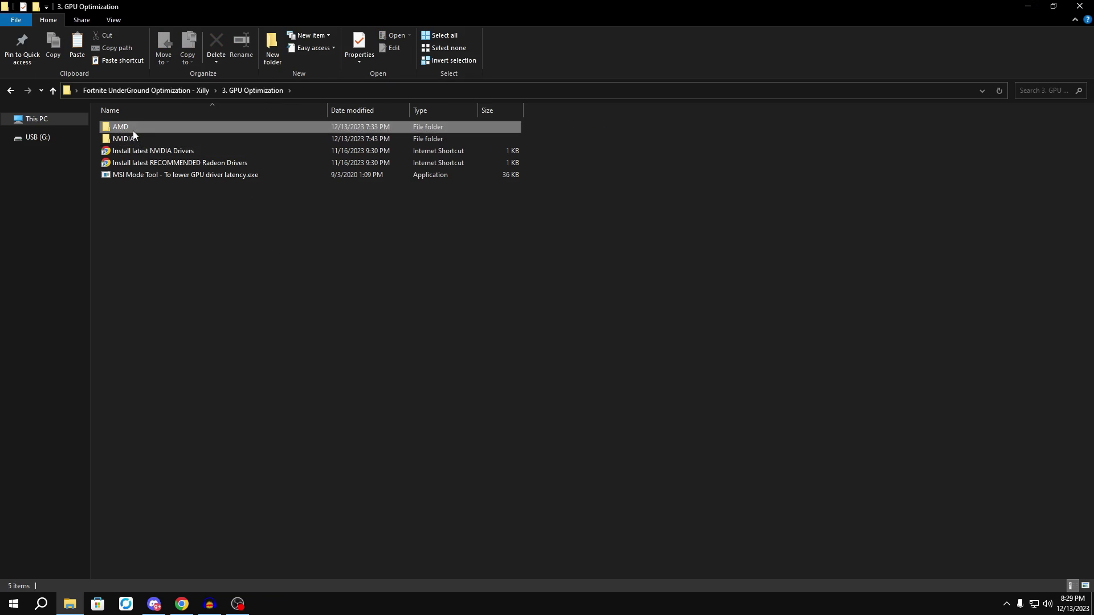
{"action": "double_click", "coordinate": [133, 131]}
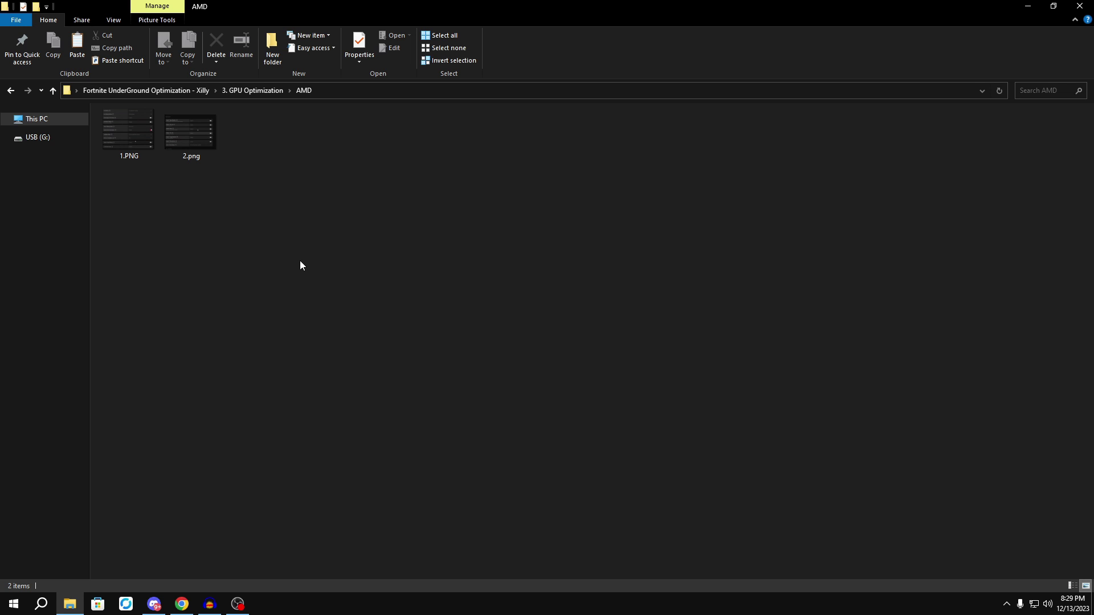
{"action": "left_click", "coordinate": [189, 92]}
- Run Commands (Desktop).bat from the 4. Basic Windows Optimizations folder as administrator and dismiss its console
{"action": "double_click", "coordinate": [152, 163]}
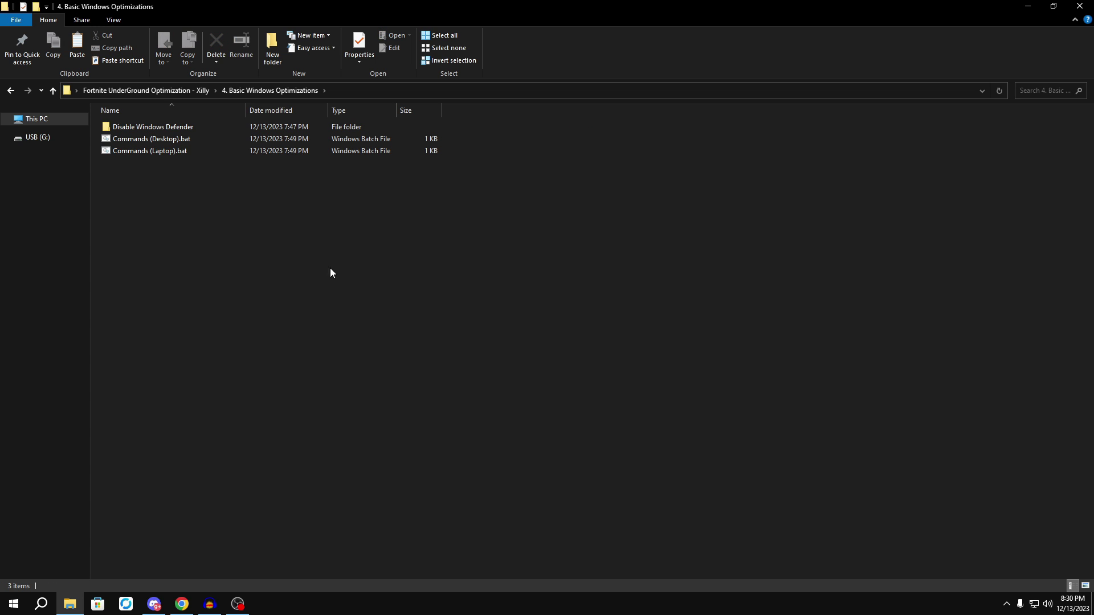
{"action": "left_click_drag", "start_coordinate": [330, 270], "coordinate": [147, 117]}
{"action": "left_click_drag", "start_coordinate": [249, 222], "coordinate": [143, 144]}
{"action": "left_click", "coordinate": [160, 196]}
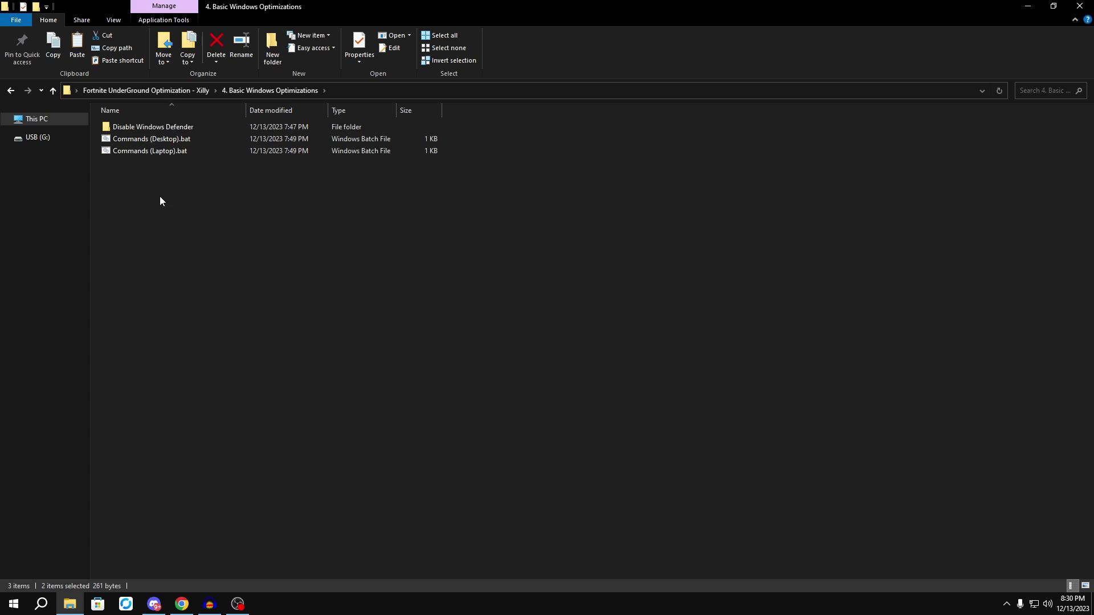
{"action": "left_click", "coordinate": [148, 153]}
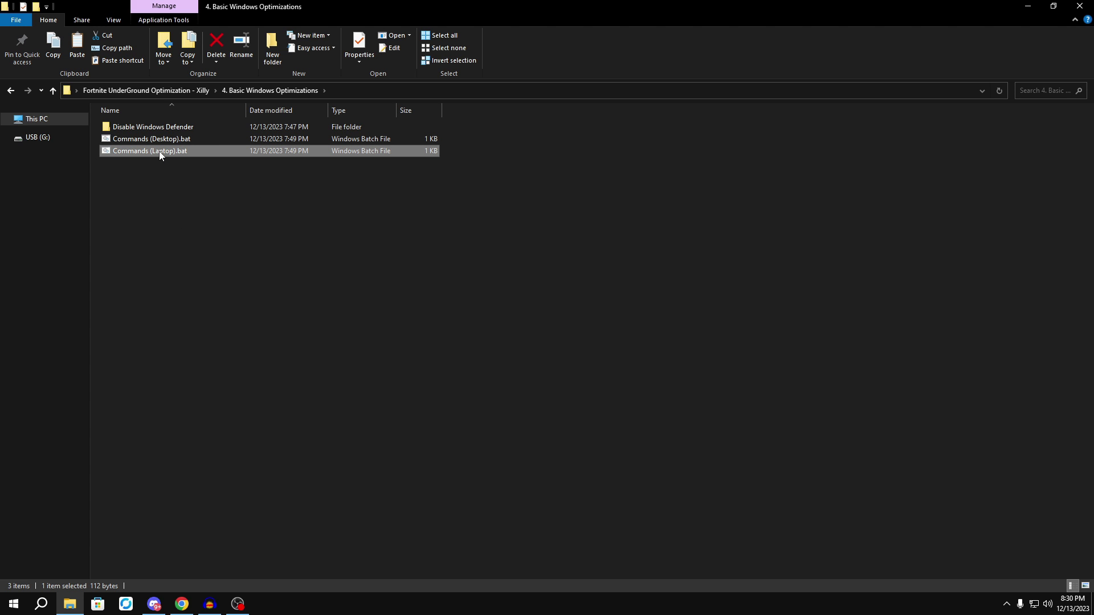
{"action": "left_click", "coordinate": [164, 141]}
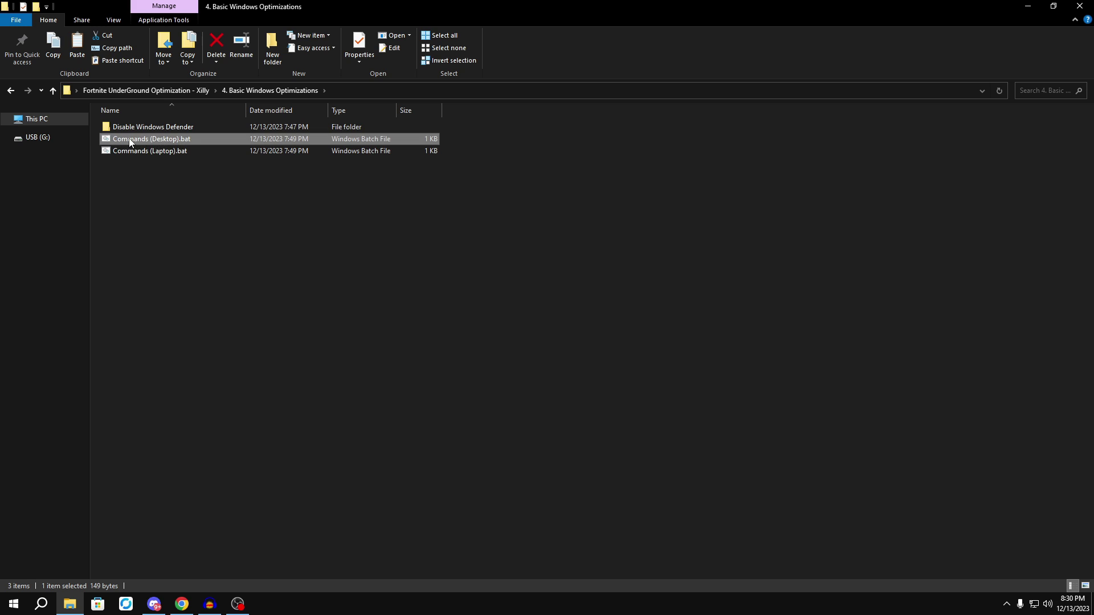
{"action": "right_click", "coordinate": [166, 138]}
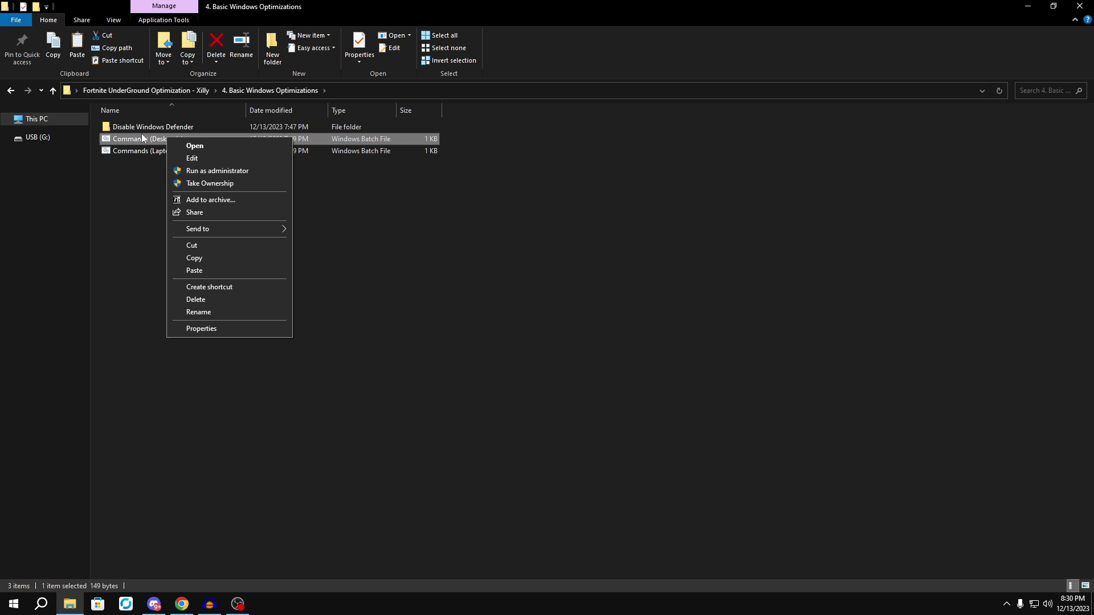
{"action": "left_click", "coordinate": [202, 170]}
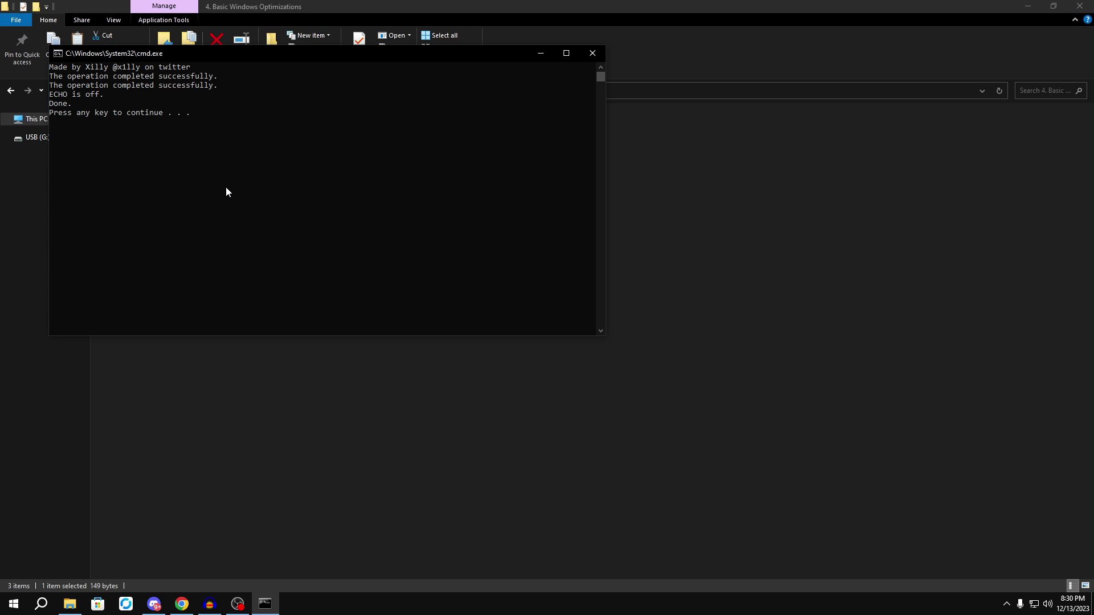
{"action": "left_click_drag", "start_coordinate": [127, 53], "coordinate": [178, 53]}
{"action": "key", "text": "Return"}
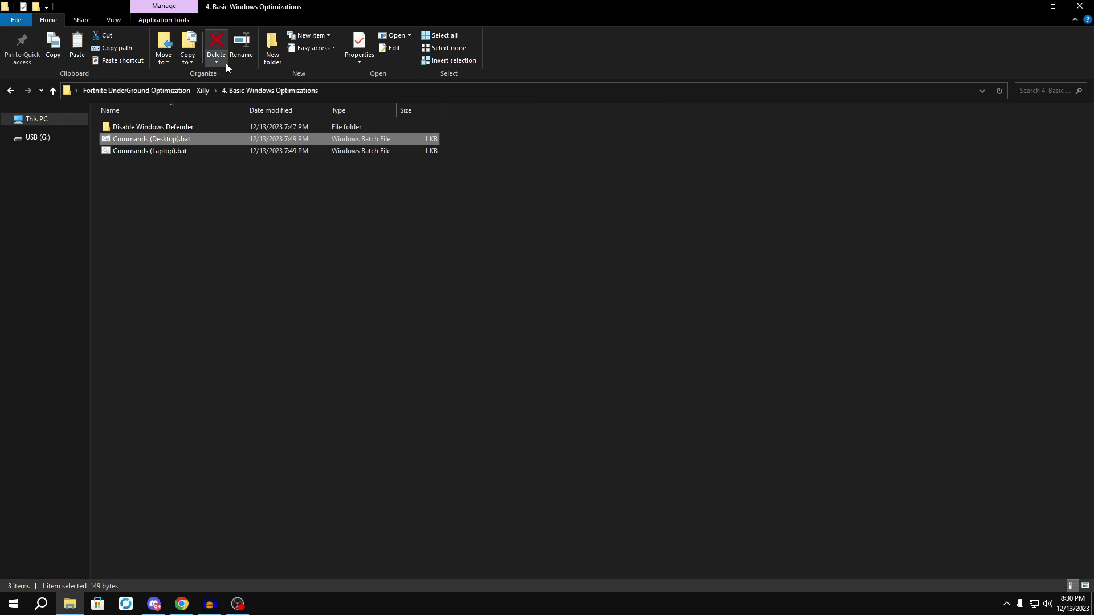
{"action": "left_click", "coordinate": [229, 238]}
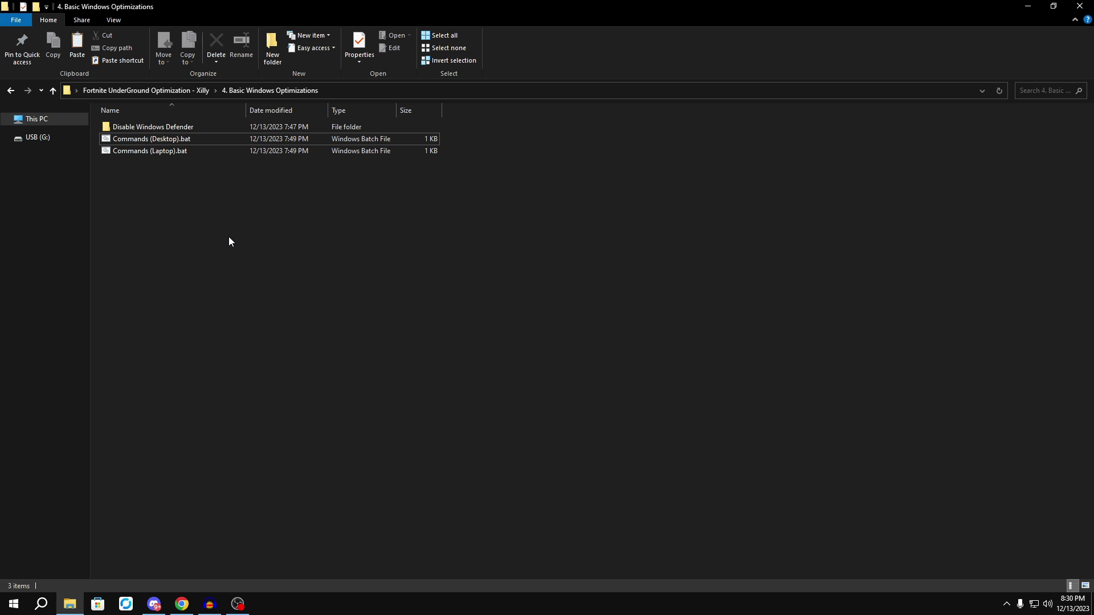
- Open the Disable Windows Defender folder in 4. Basic Windows Optimizations
{"action": "left_click", "coordinate": [148, 153]}
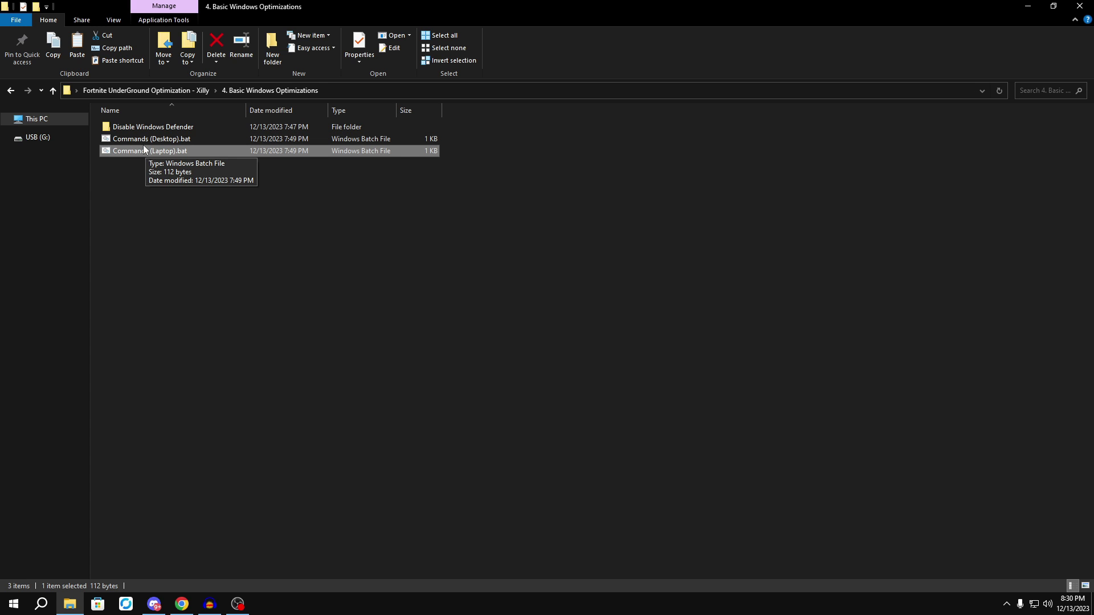
{"action": "left_click", "coordinate": [143, 143]}
{"action": "double_click", "coordinate": [162, 128]}
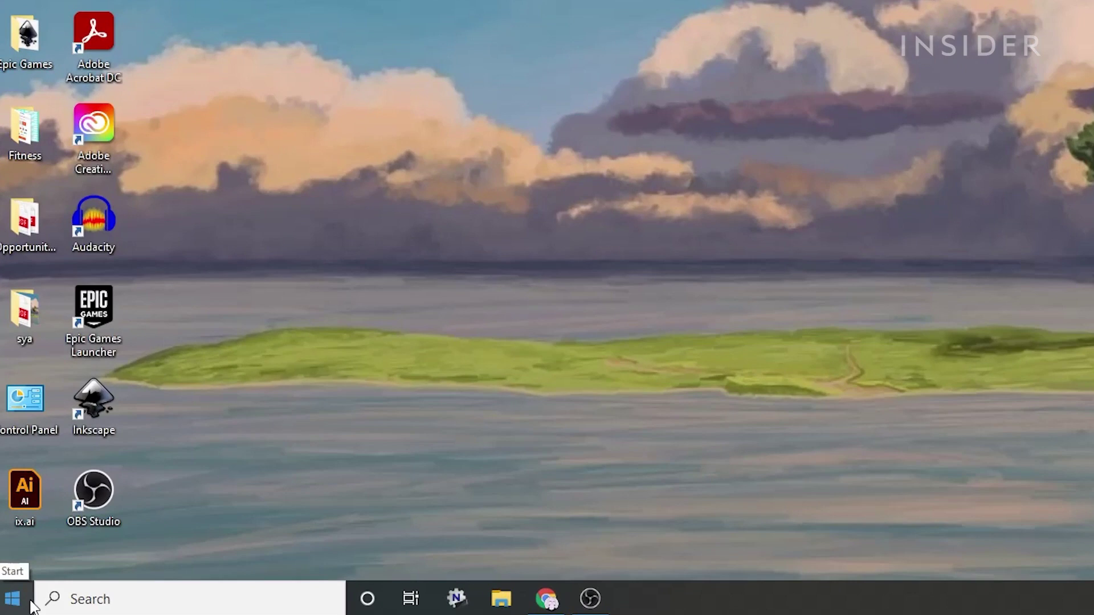
- Search Windows for Windows Security and open its Virus & threat protection settings
{"action": "left_click", "coordinate": [90, 596]}
{"action": "type", "text": "windo"}
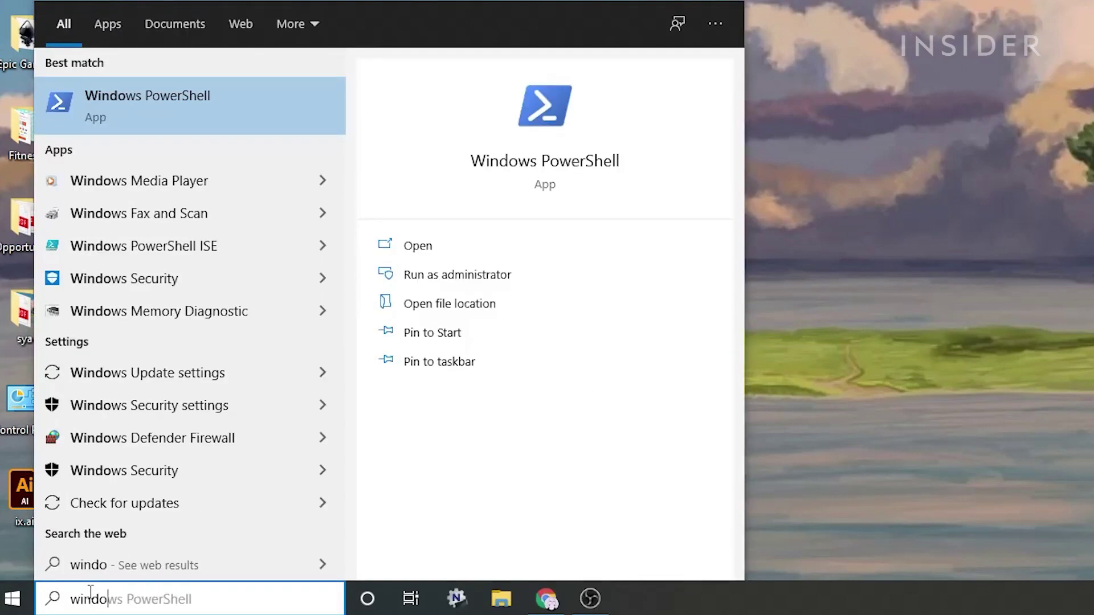
{"action": "type", "text": "ws sec"}
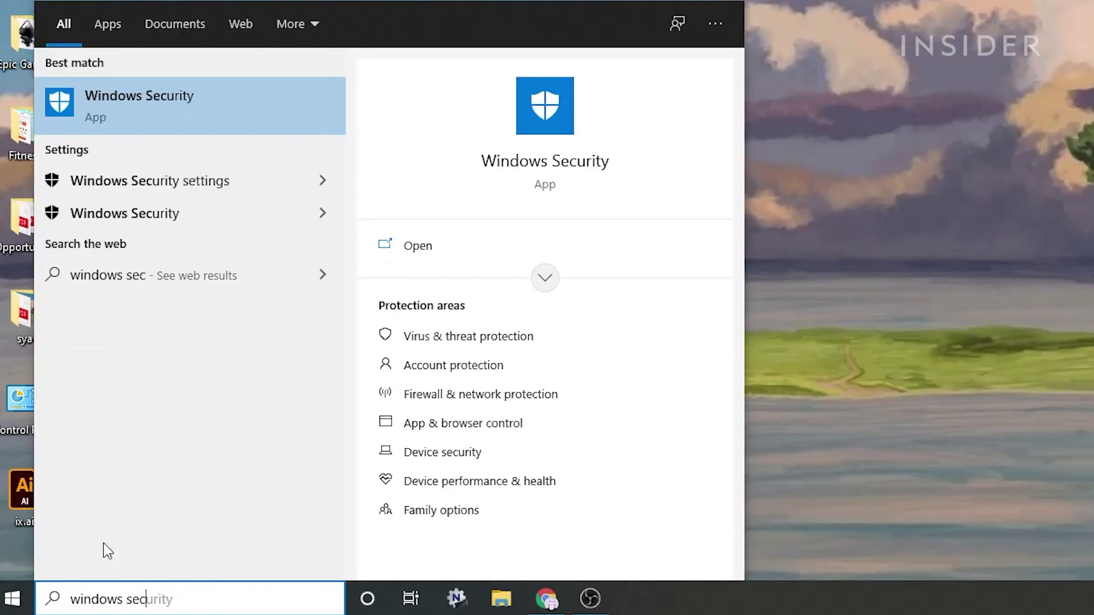
{"action": "left_click", "coordinate": [330, 125]}
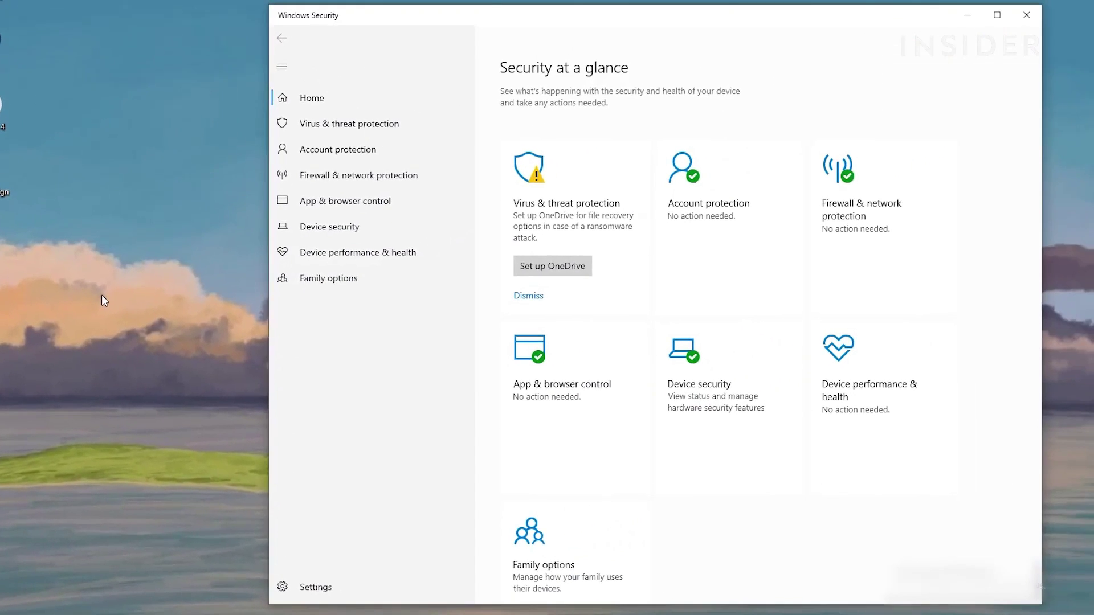
{"action": "left_click", "coordinate": [323, 130]}
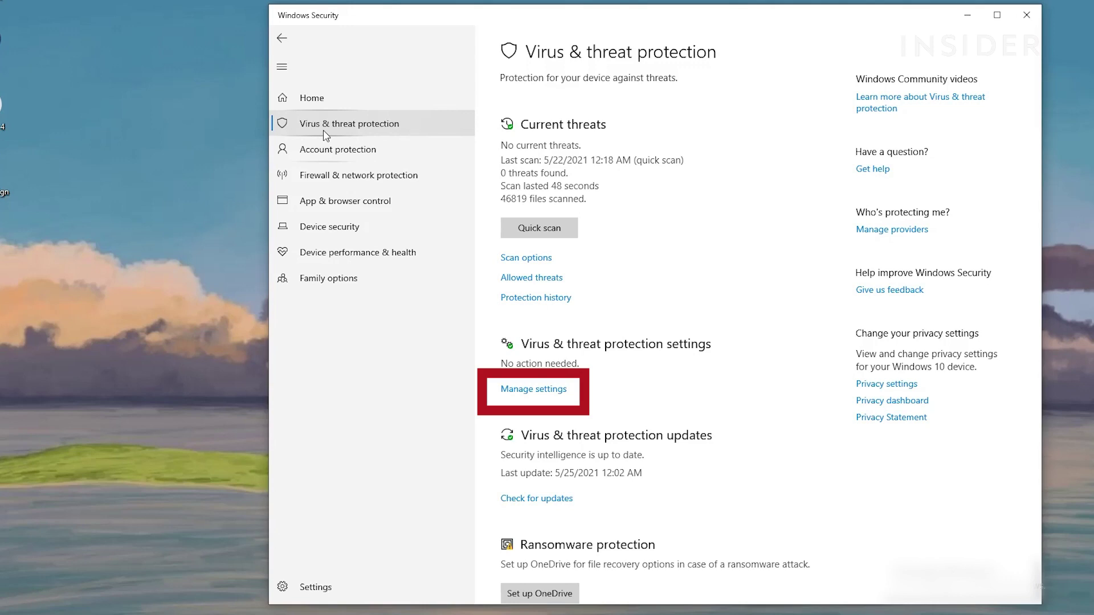
{"action": "left_click", "coordinate": [548, 393]}
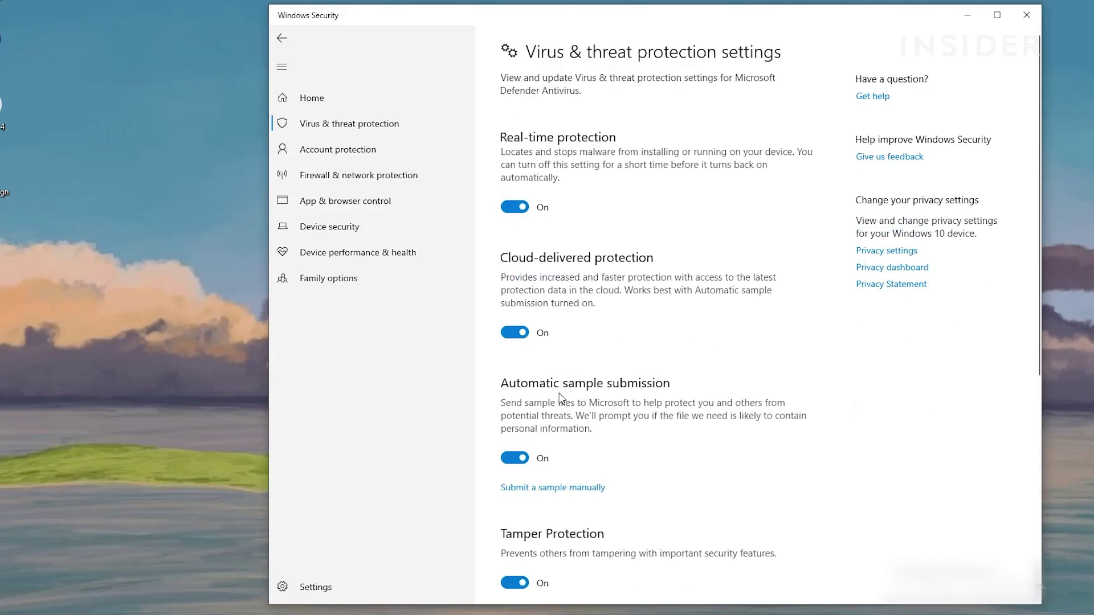